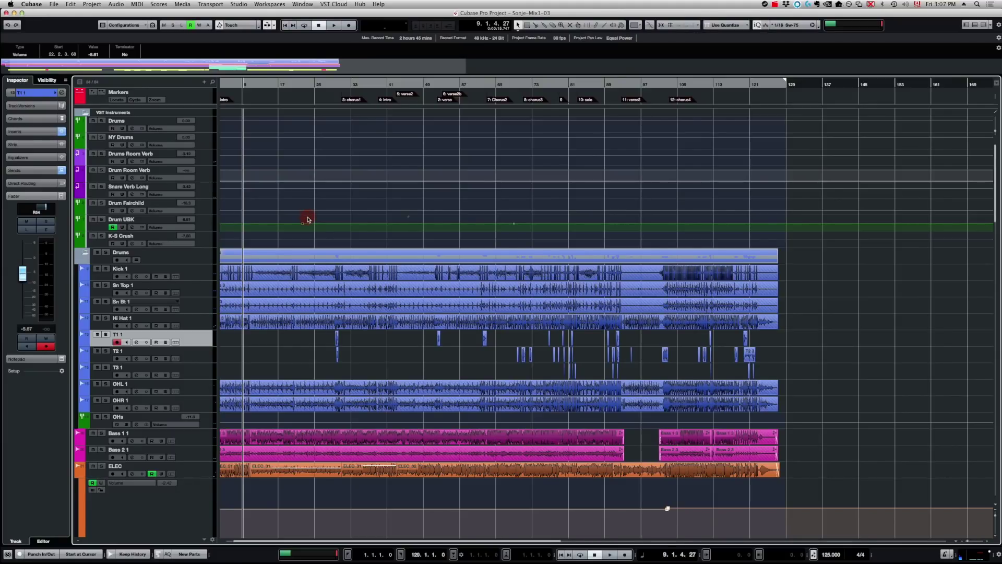
- Review the audio input connections and the mixer channels, then return to the project
scroll(307, 219, down, 20)
key(F4)
key(F4)
key(F3)
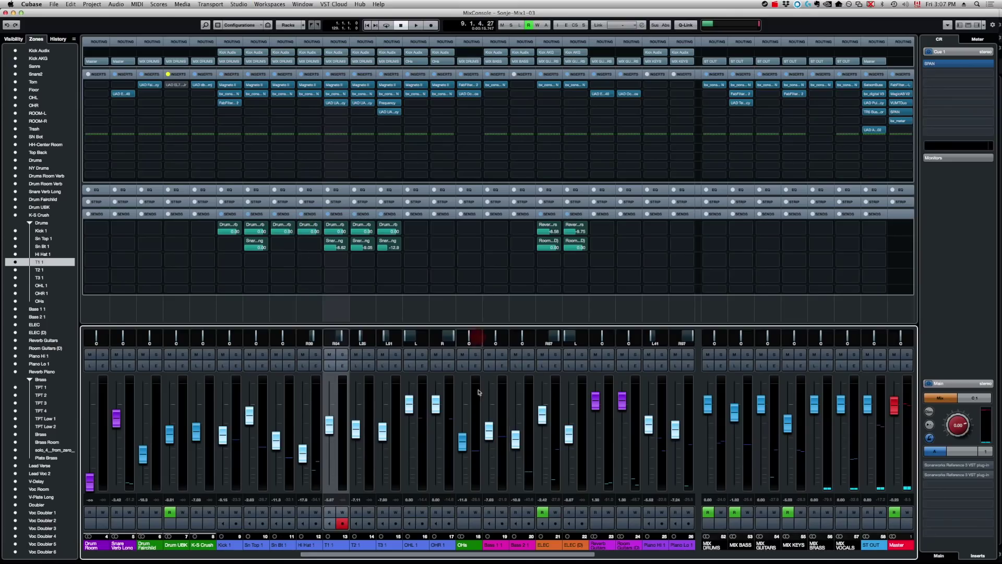
drag(465, 555, 913, 560)
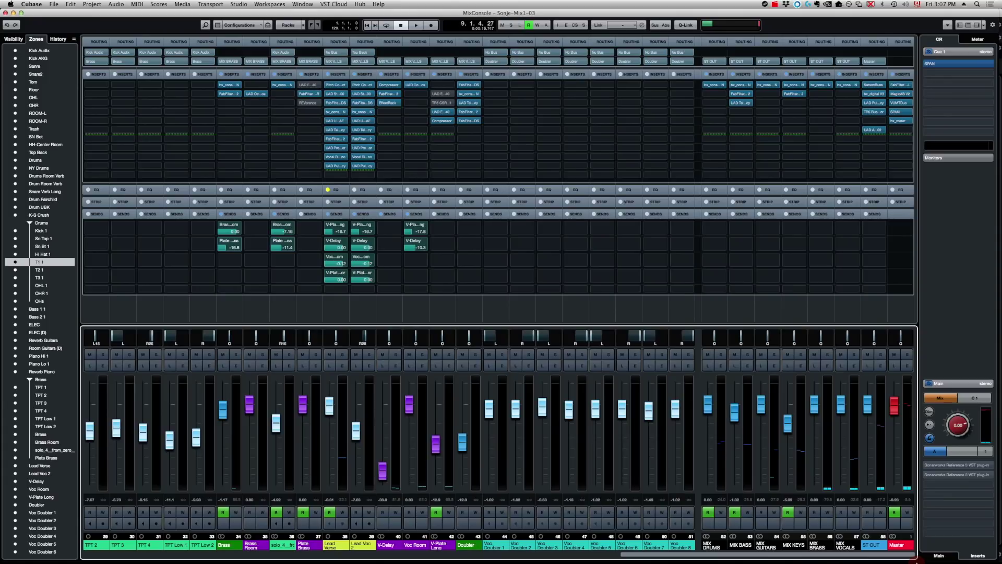
drag(879, 110, 773, 139)
drag(701, 557, 652, 558)
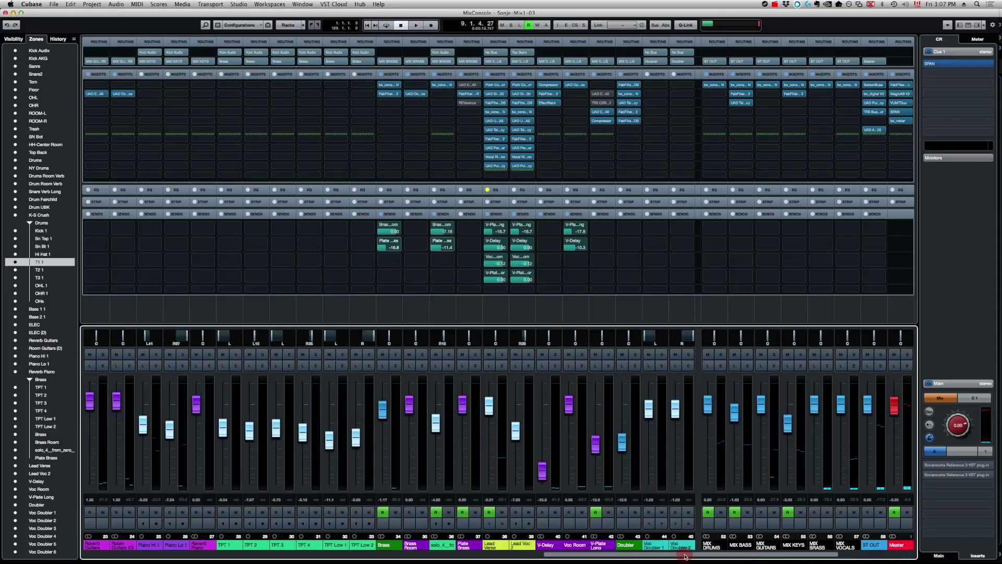
key(F3)
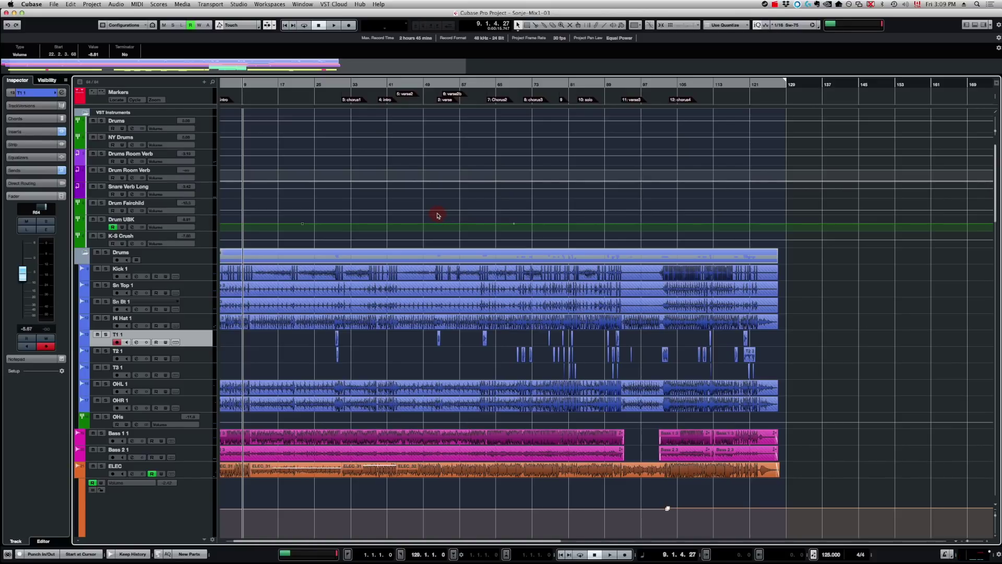
- Delete every audio event in the project
click(271, 200)
key(super+a)
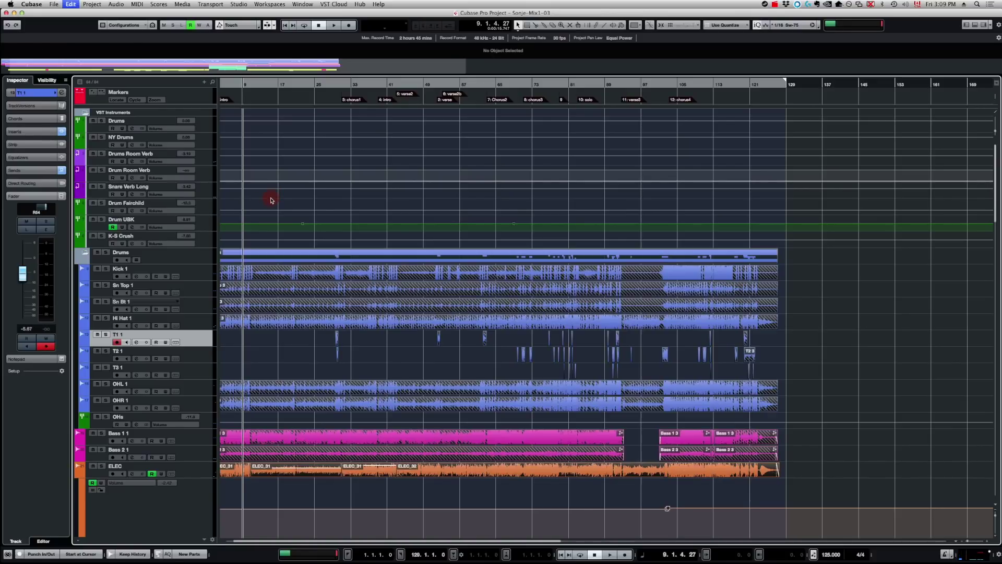
key(Delete)
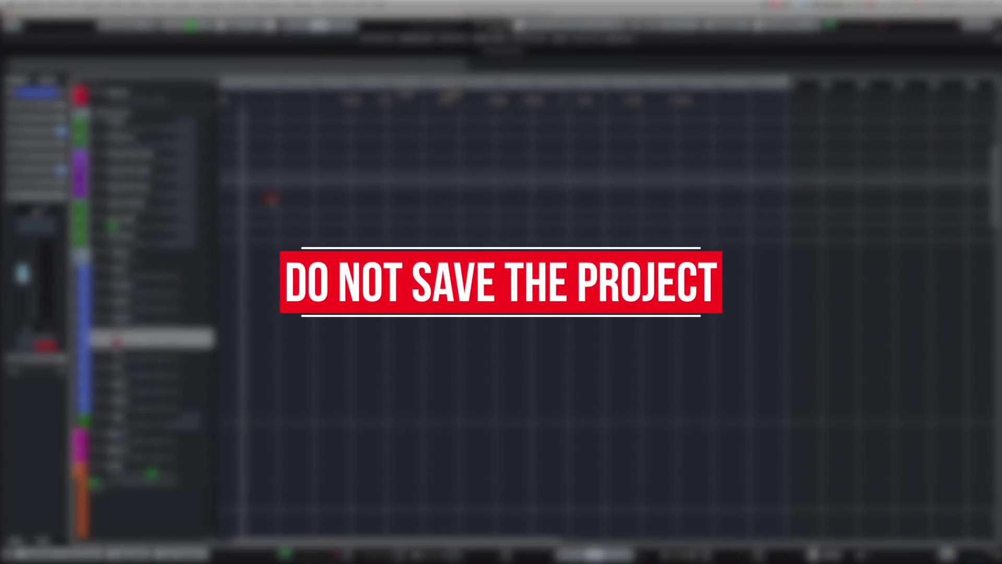
- Start a project backup with the empty Template folder as its destination
click(54, 7)
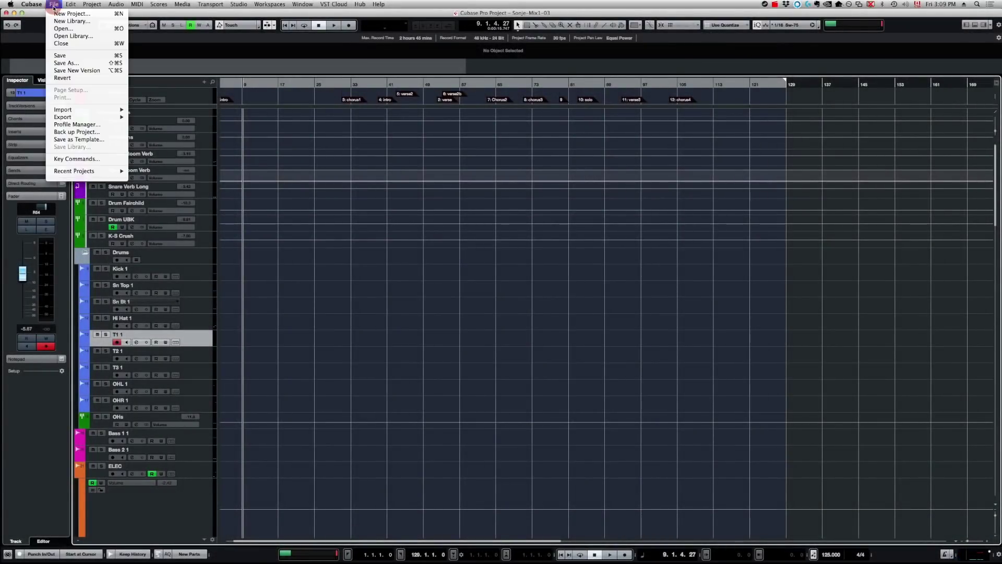
click(86, 132)
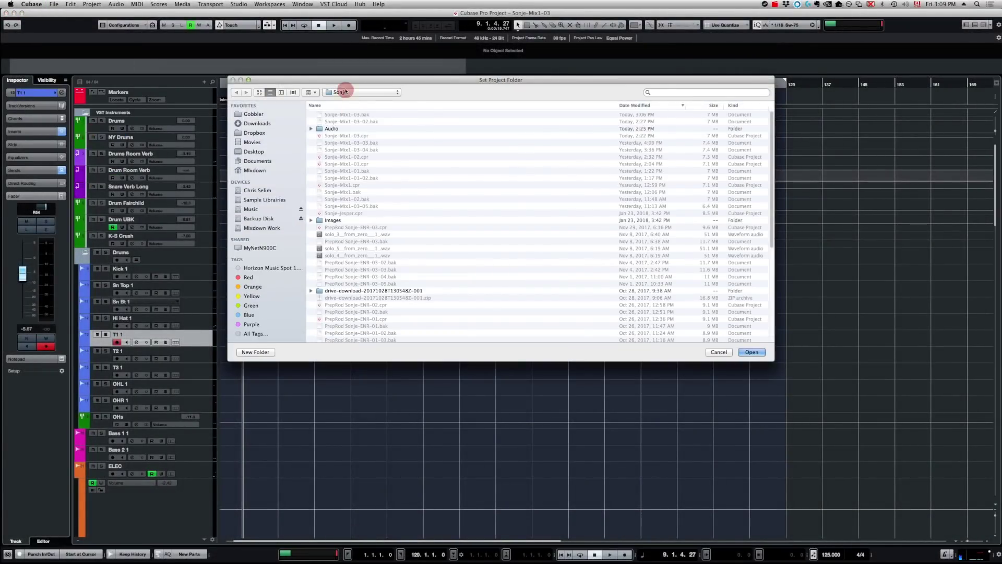
click(345, 92)
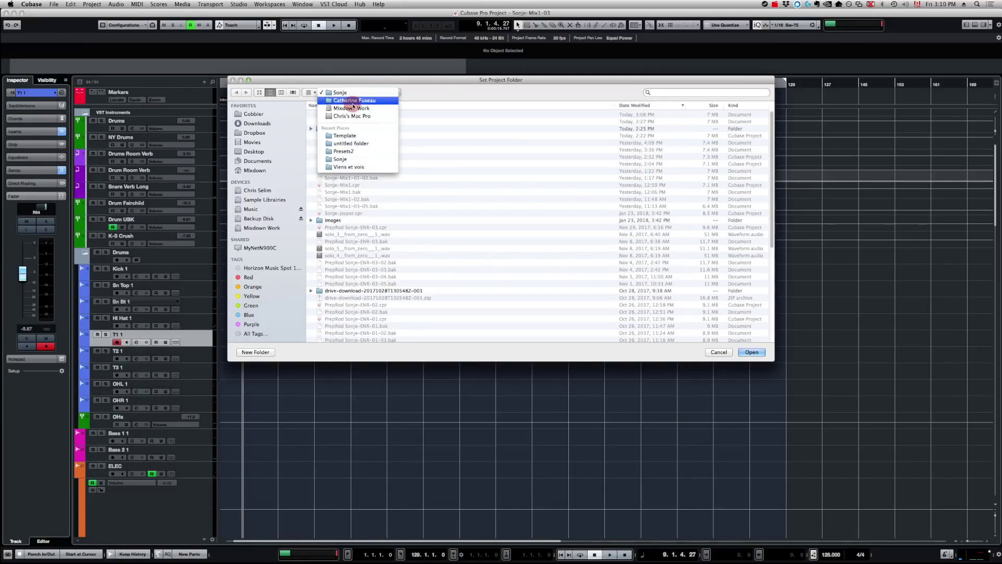
click(353, 104)
double_click(338, 115)
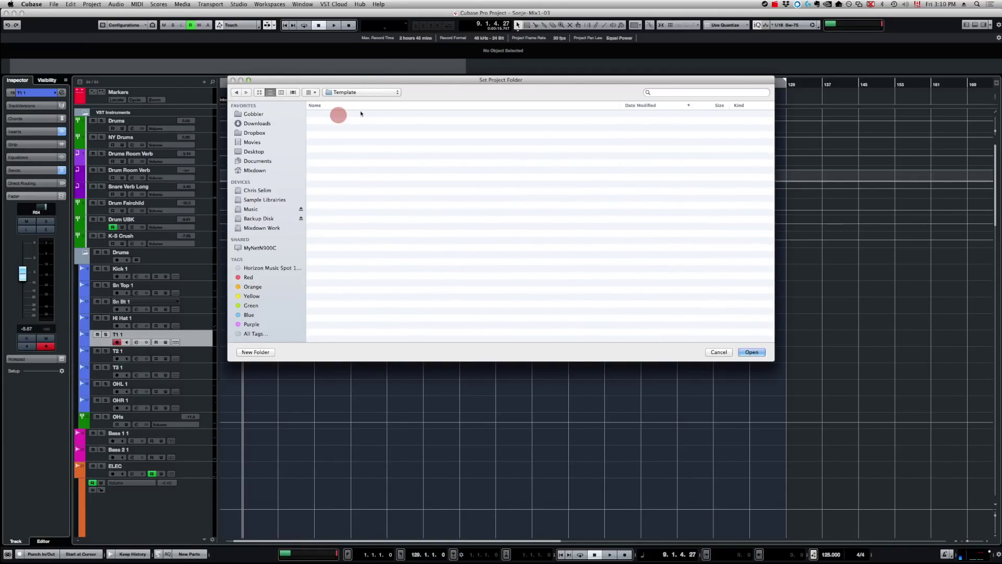
click(749, 352)
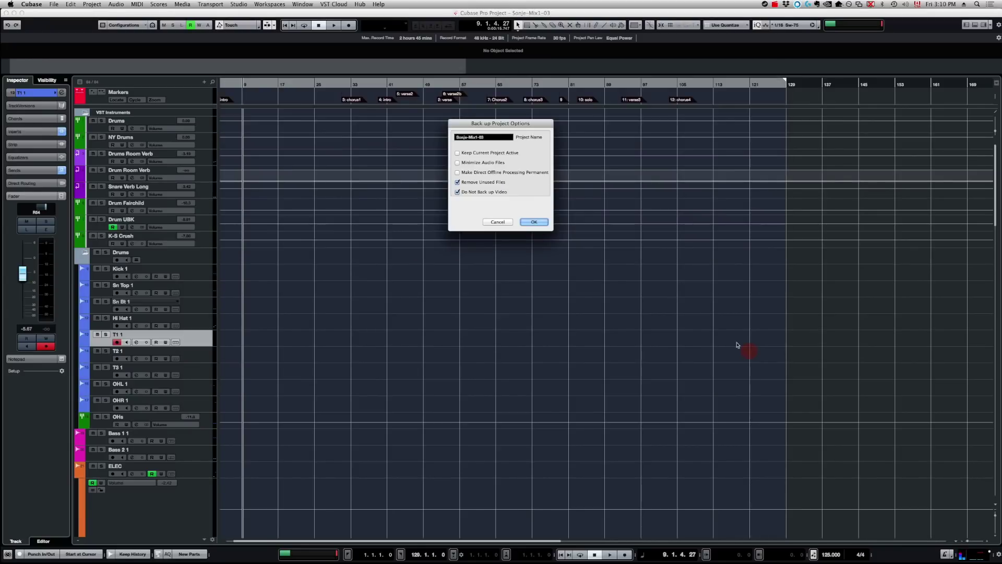
- Name the backup project 'Template' and create the event-free copy
click(480, 138)
text(Te)
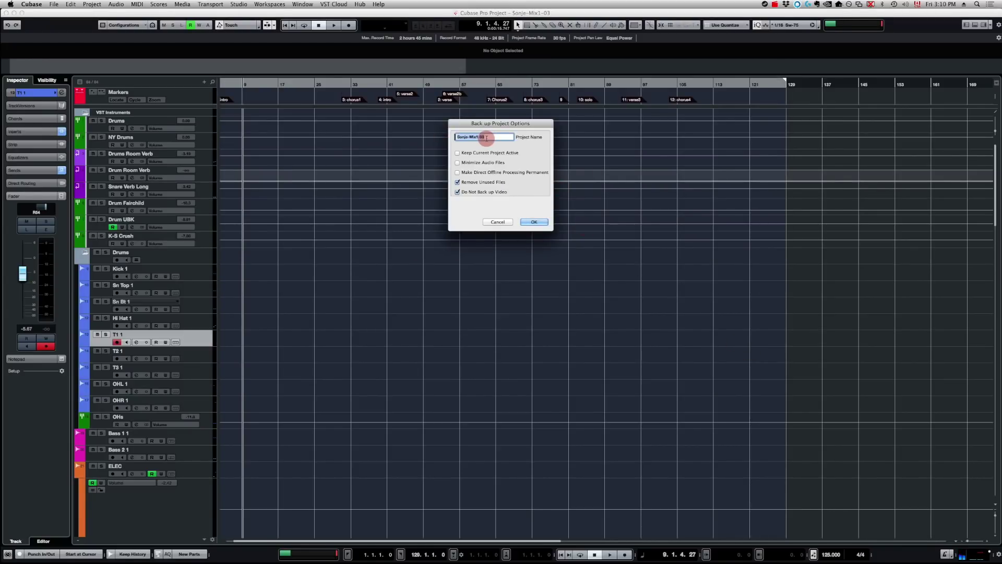
text(mplate)
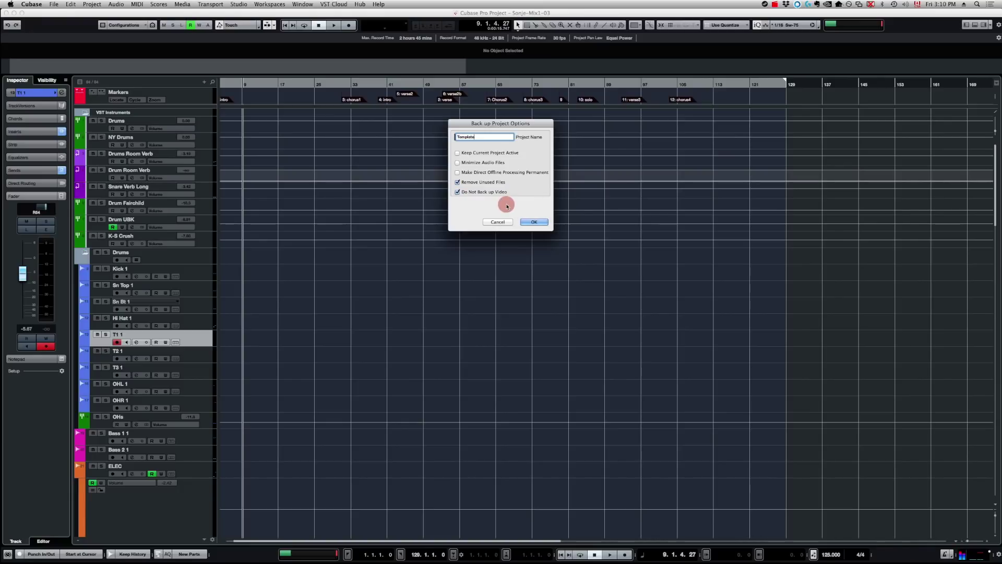
click(540, 223)
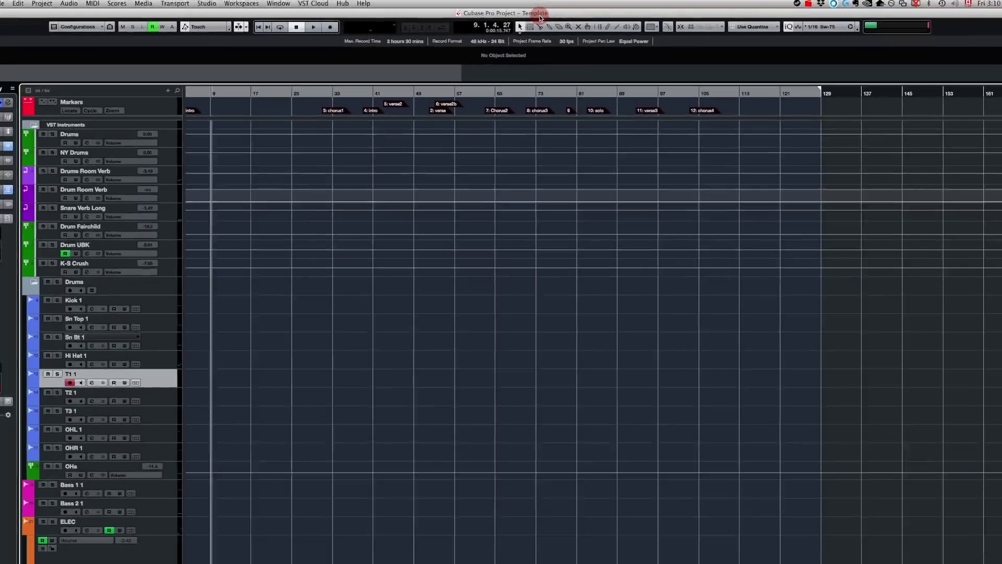
key(super+p)
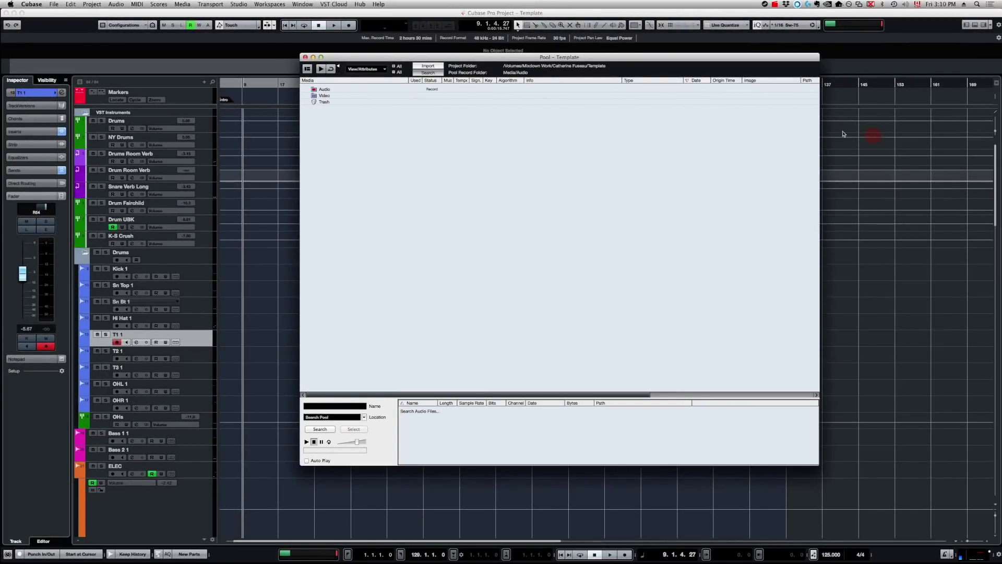
drag(412, 395, 334, 392)
click(305, 57)
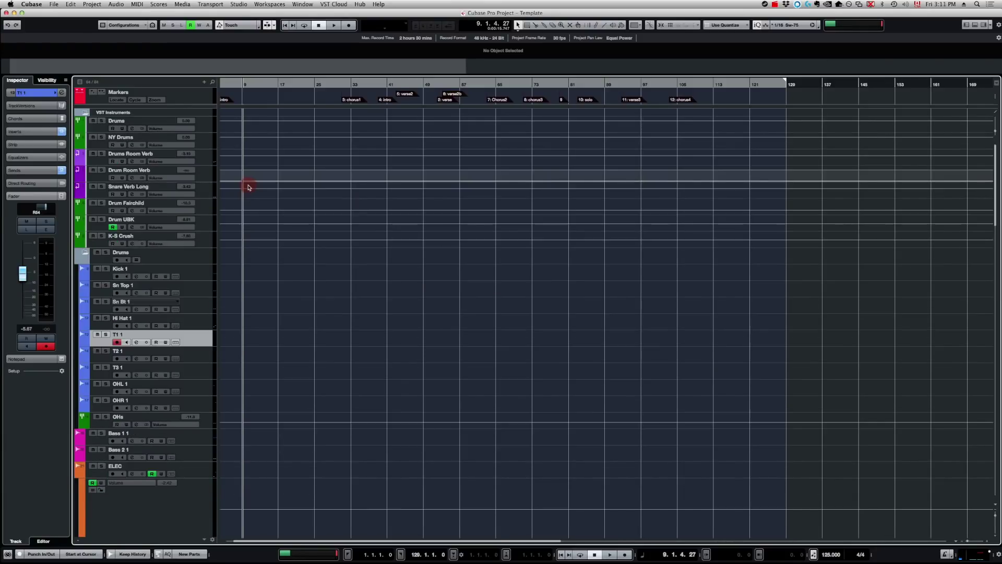
key(F3)
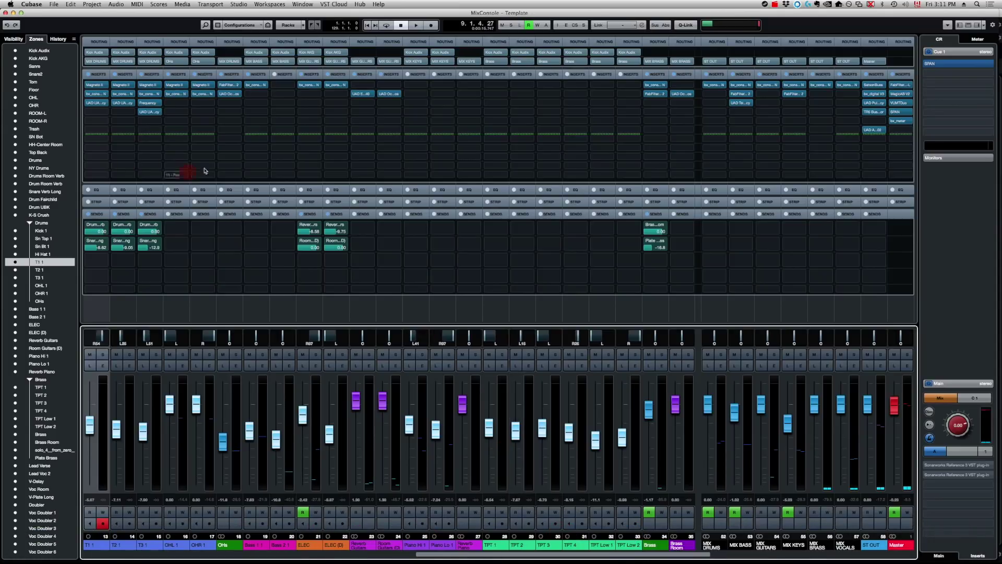
click(6, 13)
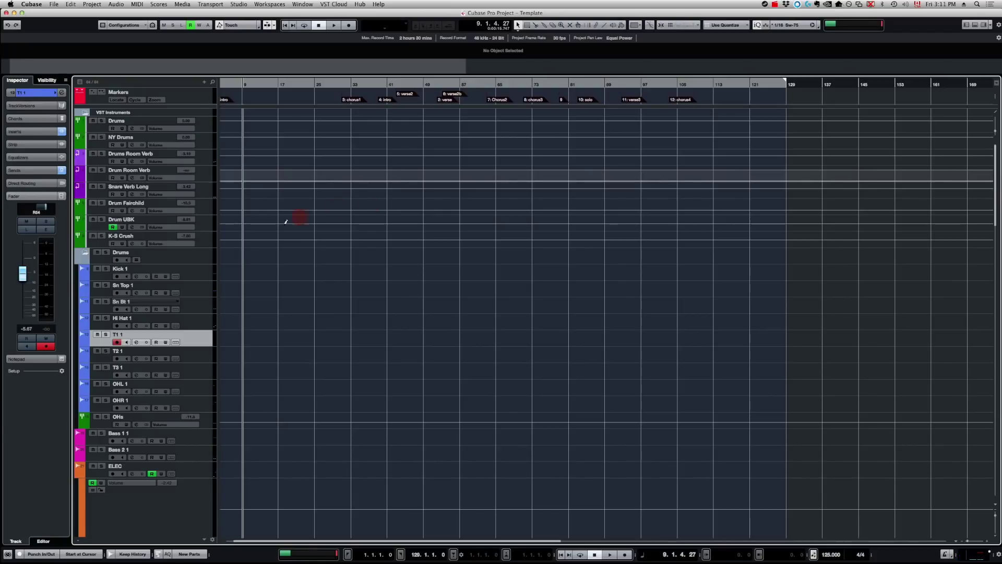
- Shrink all tracks so the whole list fits, then restore their heights
scroll(259, 206, down, 10)
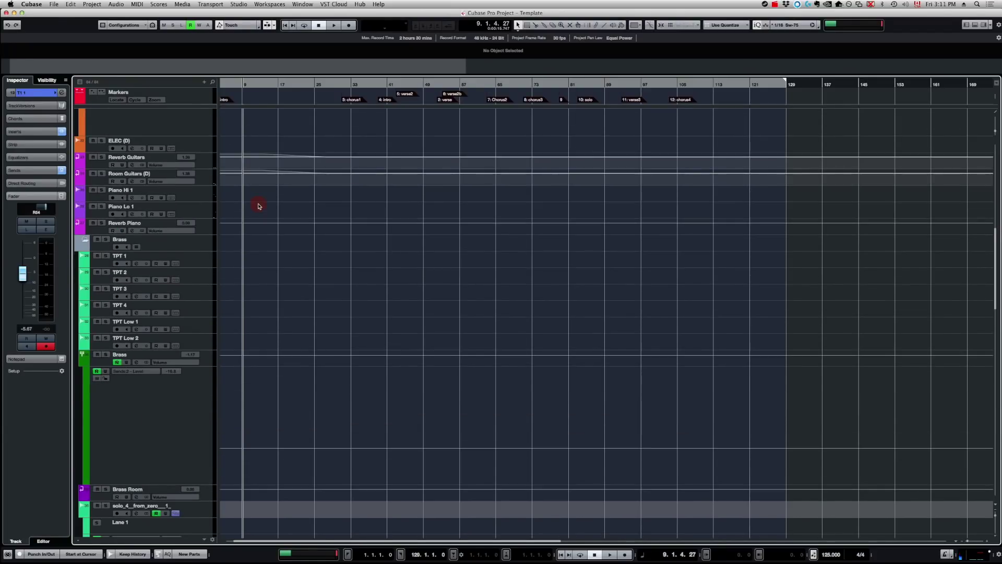
click(201, 136)
key(shift+g)
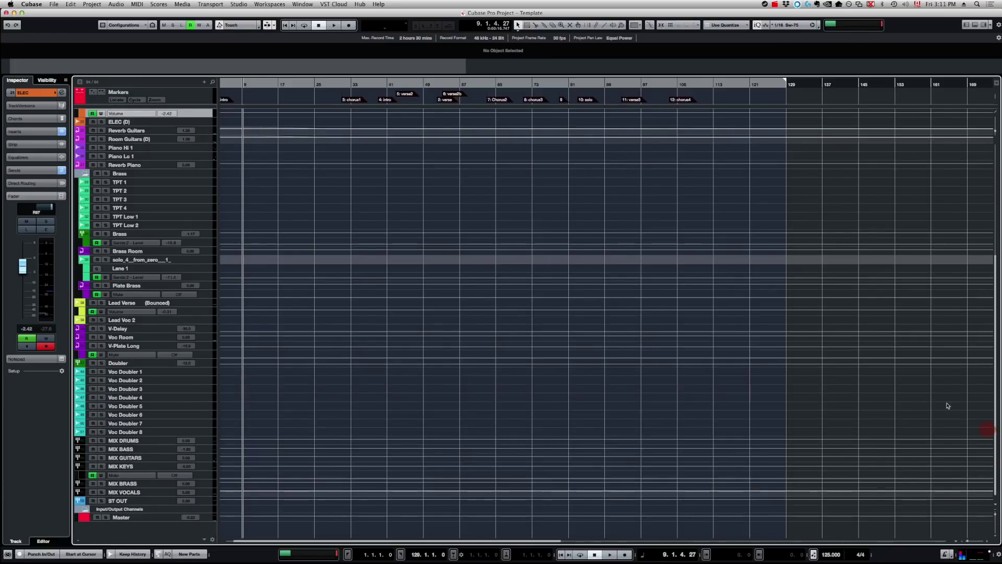
click(995, 536)
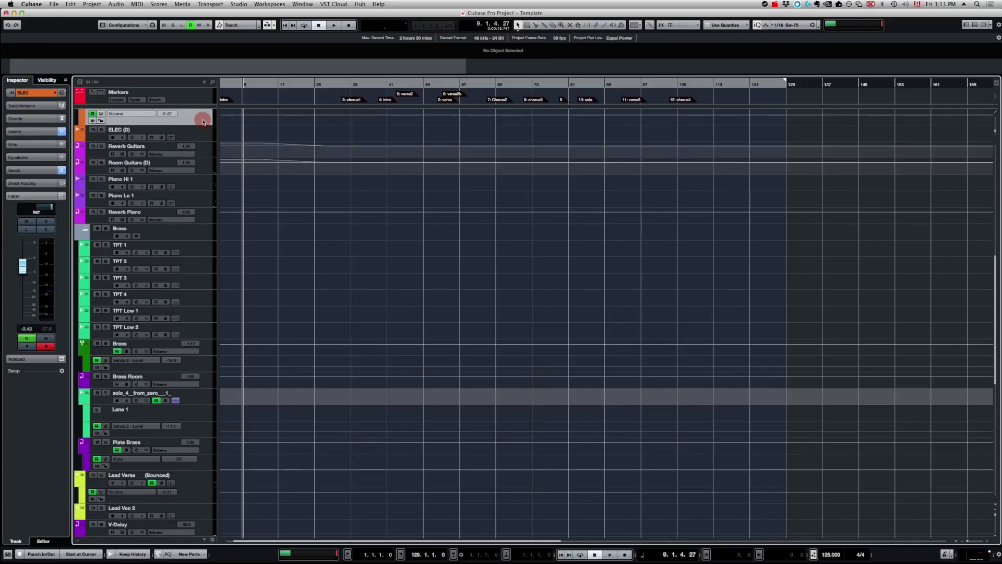
- Make the ELEC (D) track and all track rows taller, then collapse the Brass folder
click(211, 135)
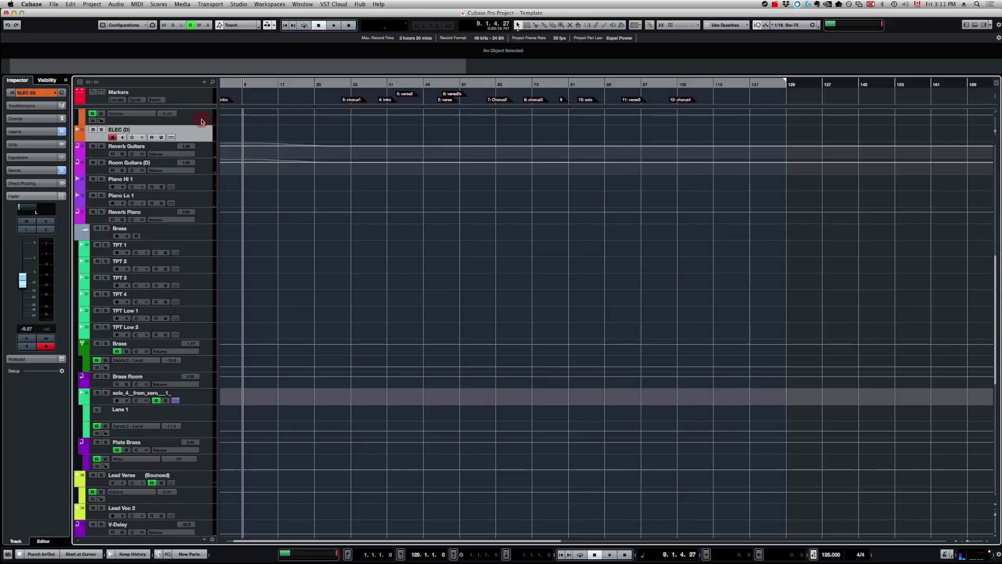
drag(204, 141, 203, 188)
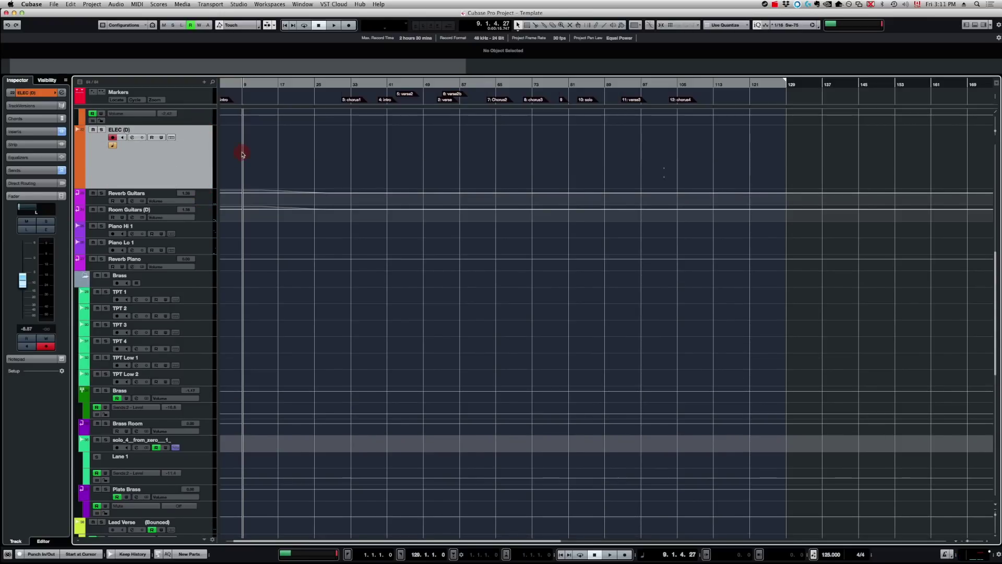
key(z)
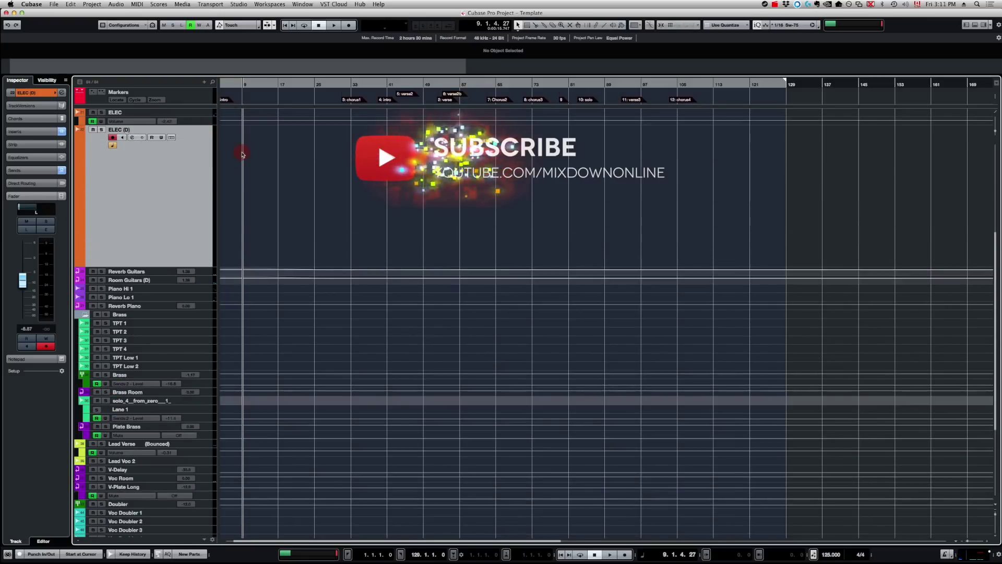
key(z)
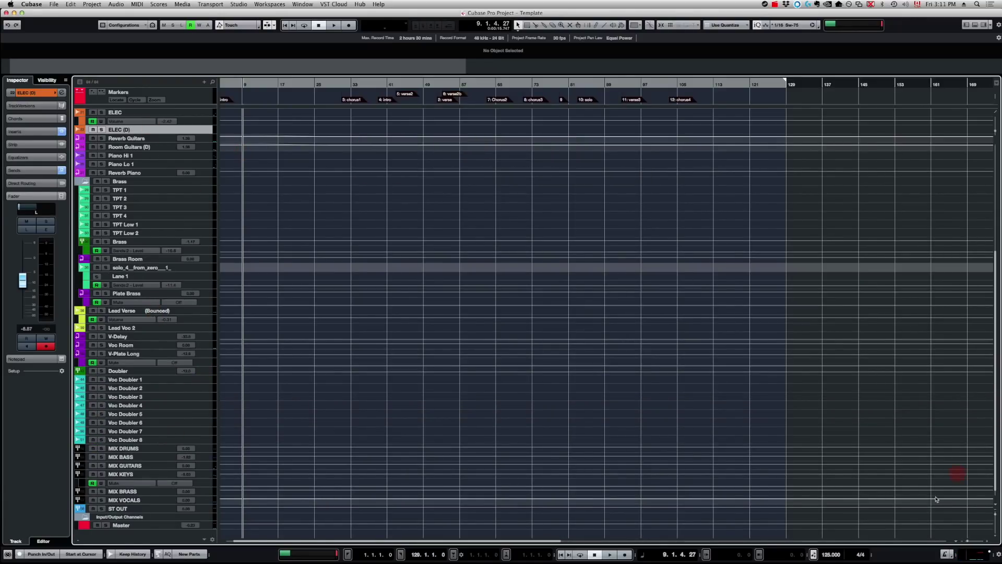
click(996, 538)
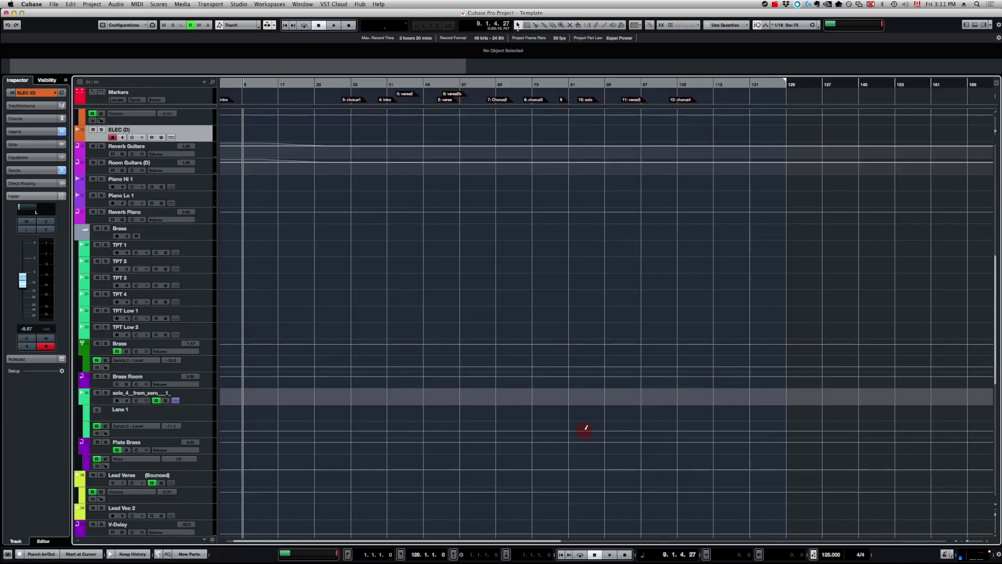
click(89, 231)
scroll(280, 213, up, 6)
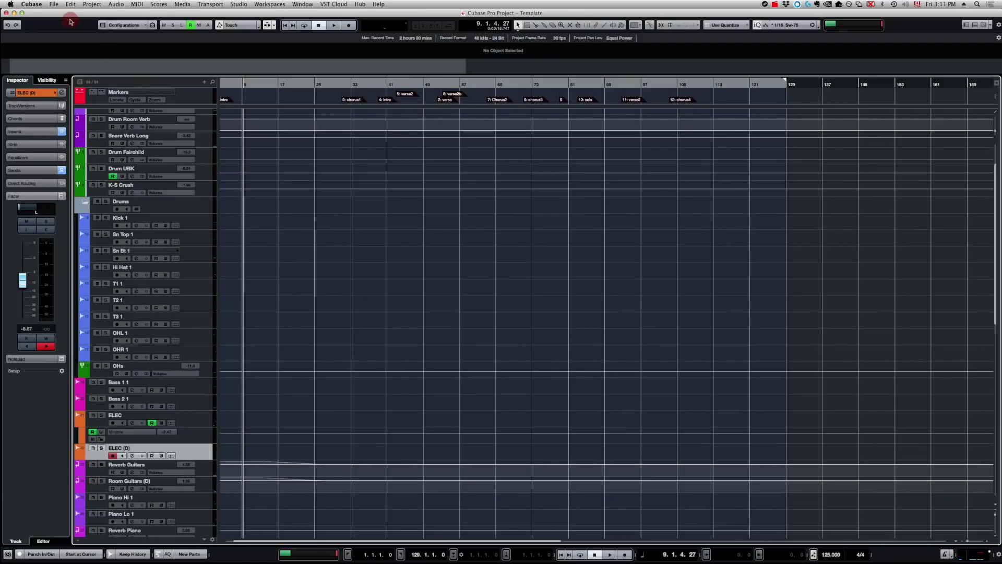
- Save the current project as a new template named 'Mix'
click(53, 4)
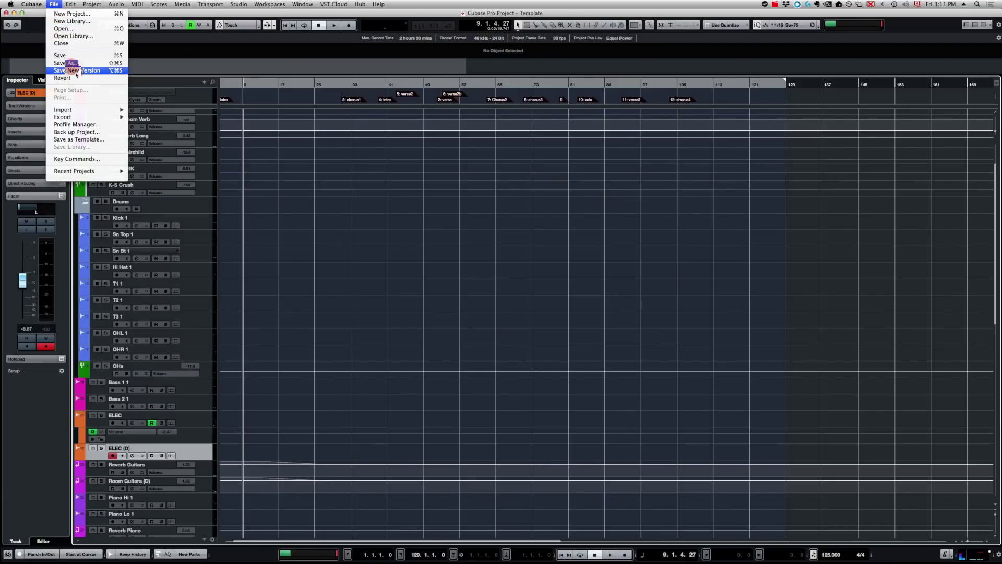
click(70, 140)
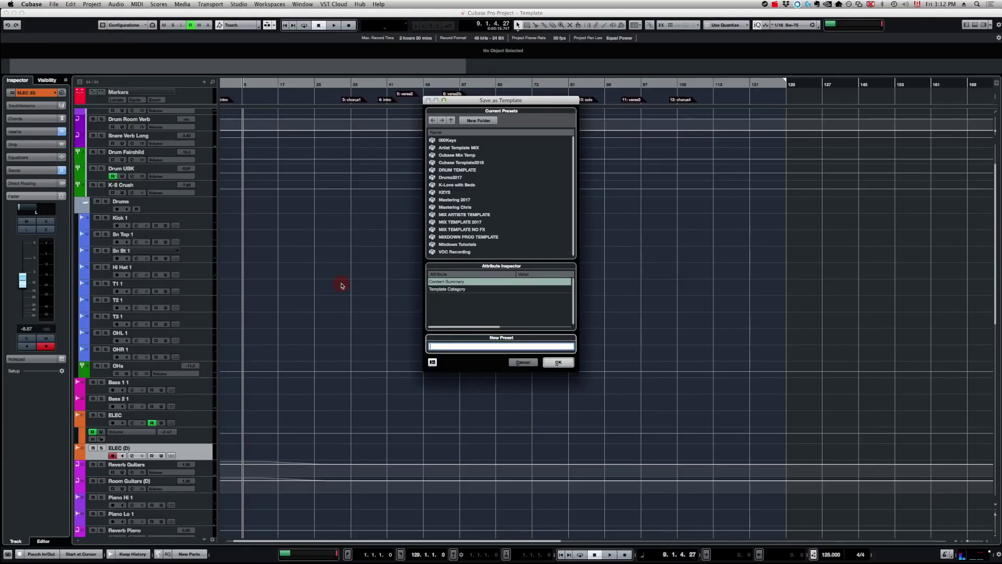
text(Mixdown Mix Jazz Temp)
click(557, 362)
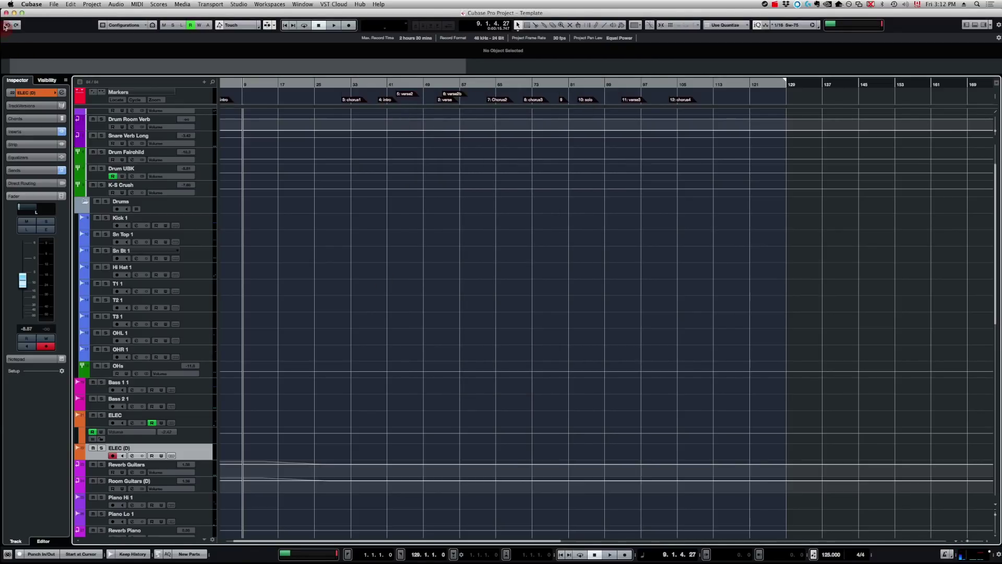
click(54, 4)
- Create a new project from the Mixdown Mix Jazz Temp template
click(63, 13)
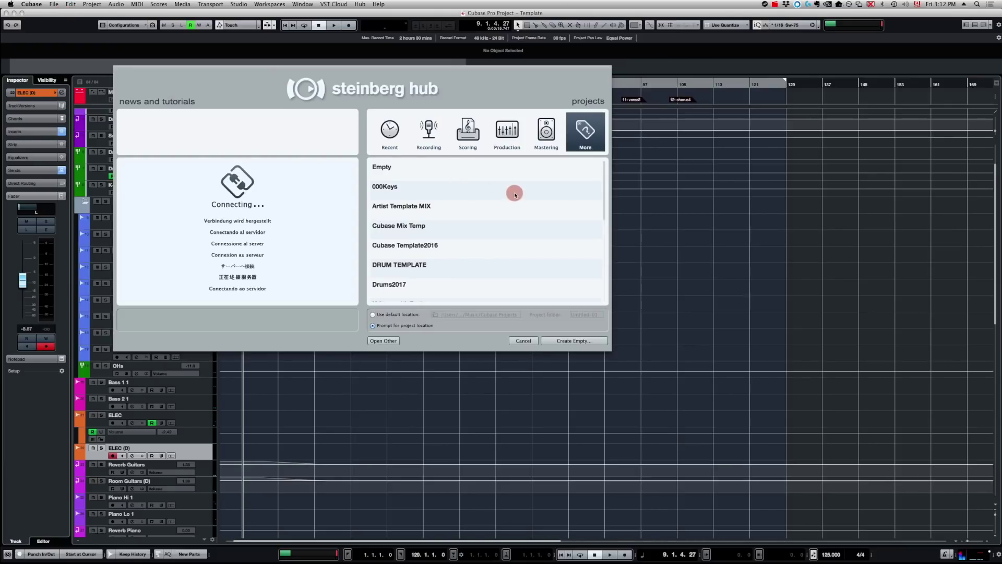
scroll(518, 194, down, 5)
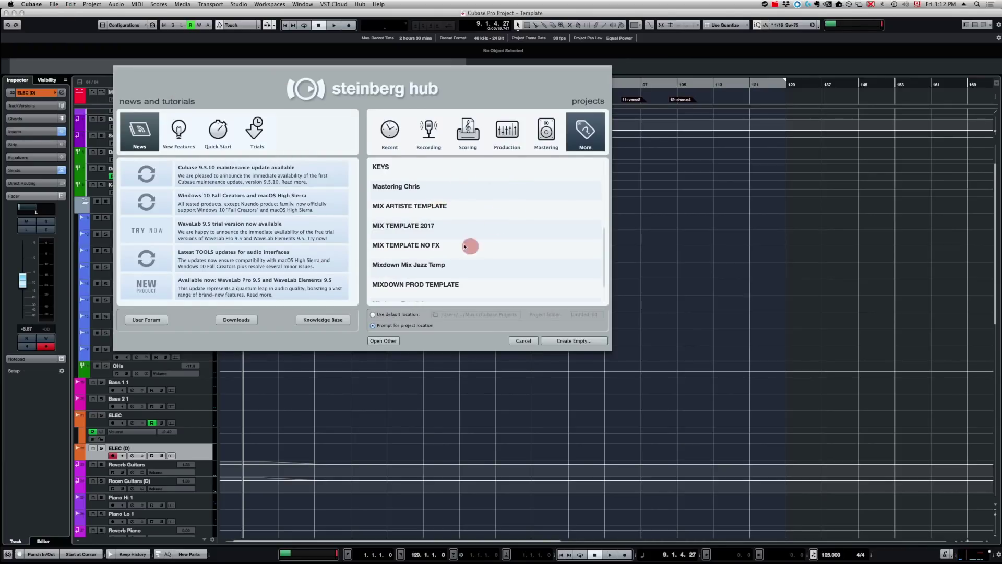
click(415, 269)
click(521, 283)
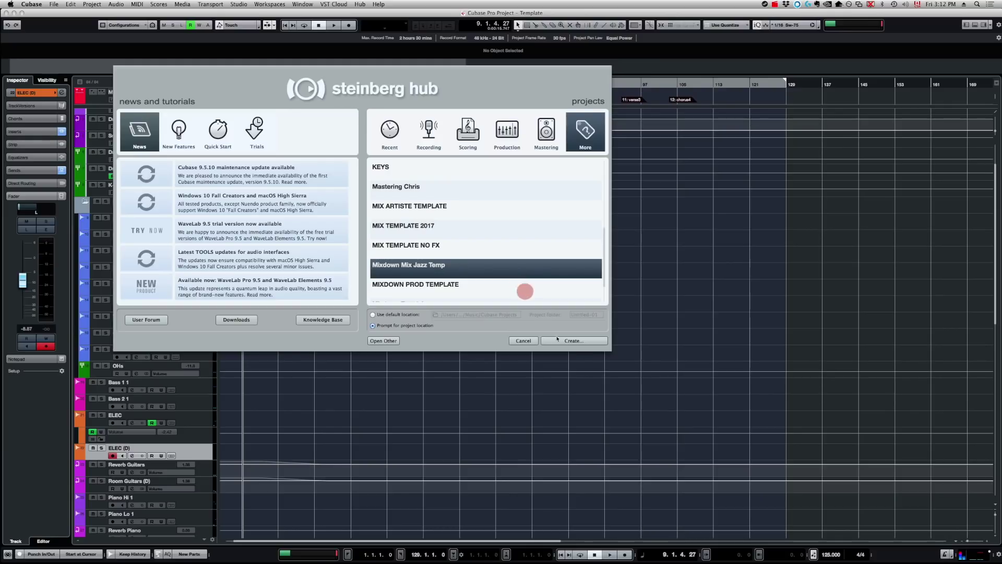
click(577, 341)
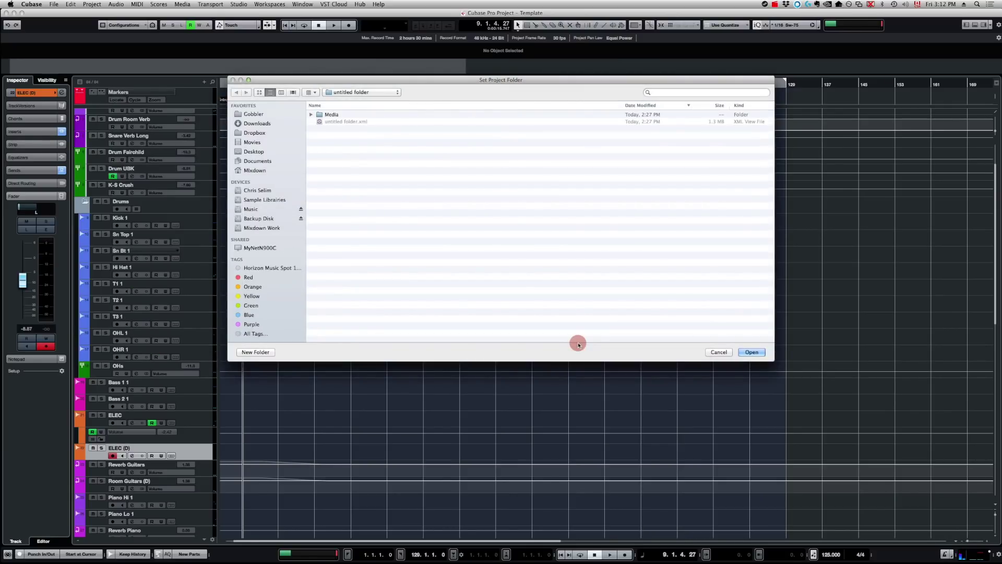
- Store the project in a new folder named 'test' and activate it
click(261, 353)
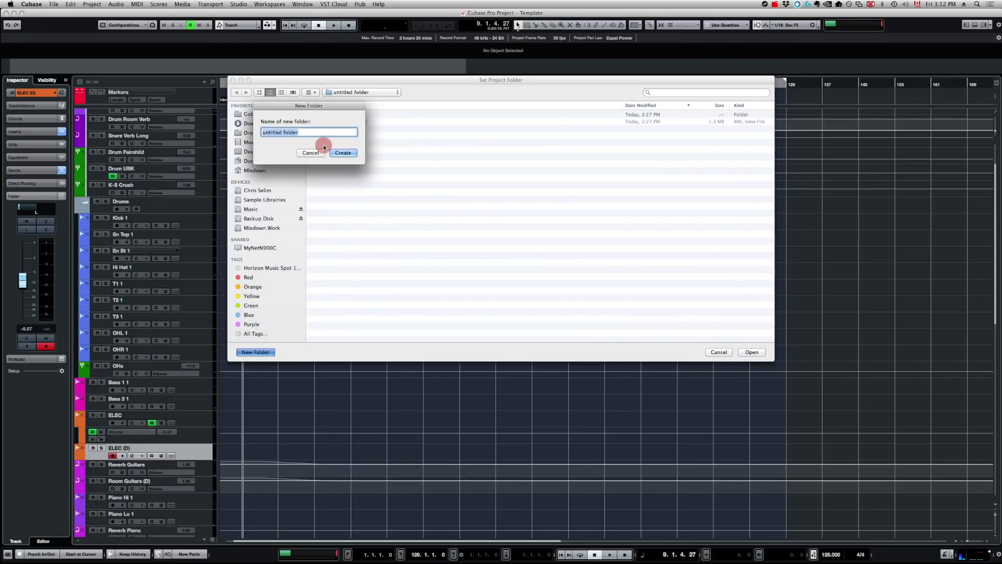
text(test)
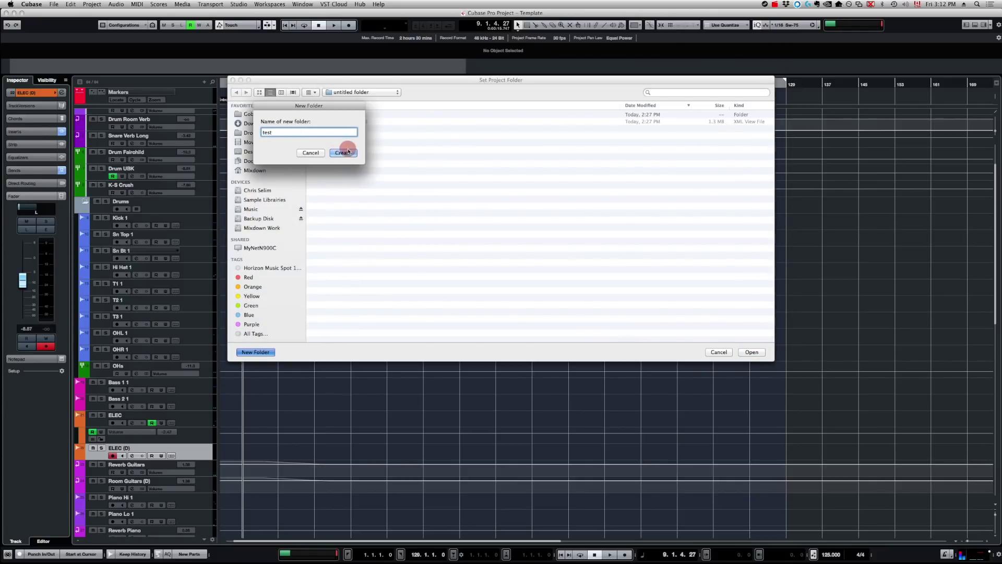
click(343, 152)
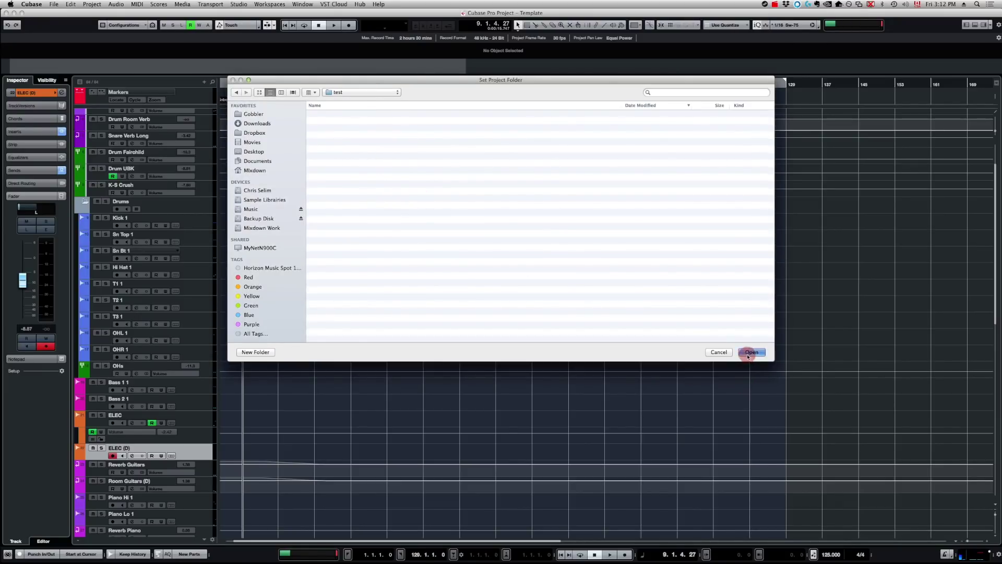
click(748, 354)
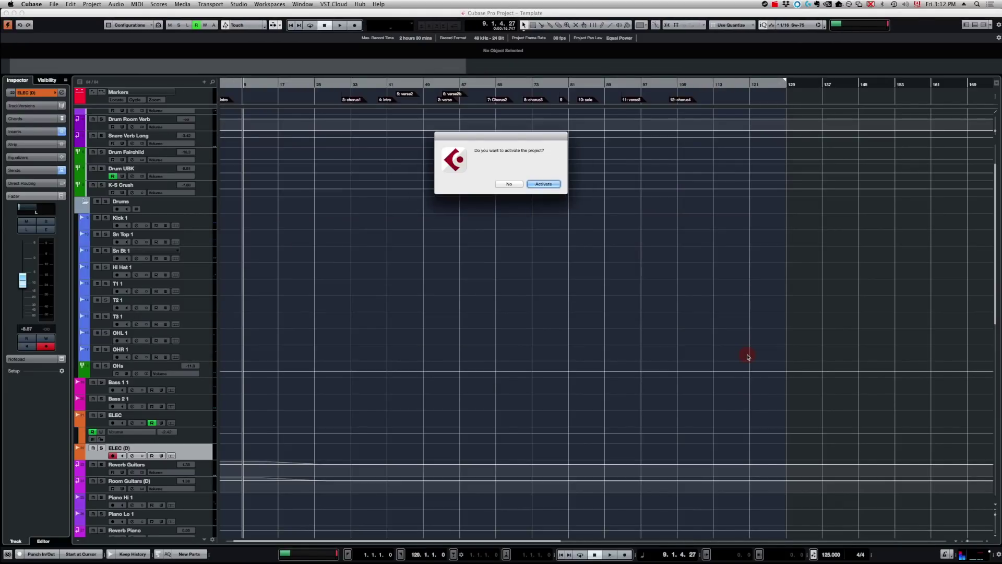
click(544, 185)
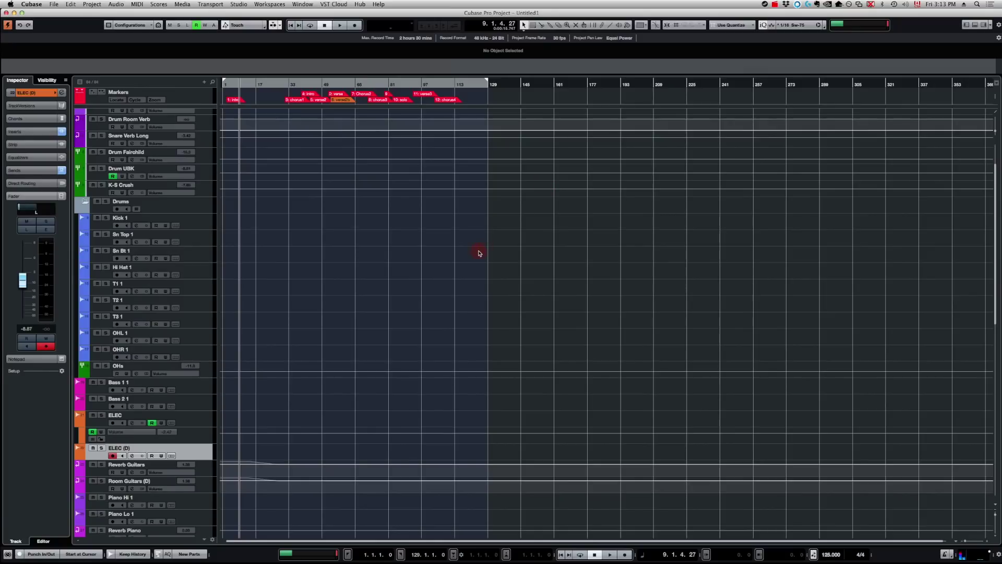
scroll(346, 226, down, 10)
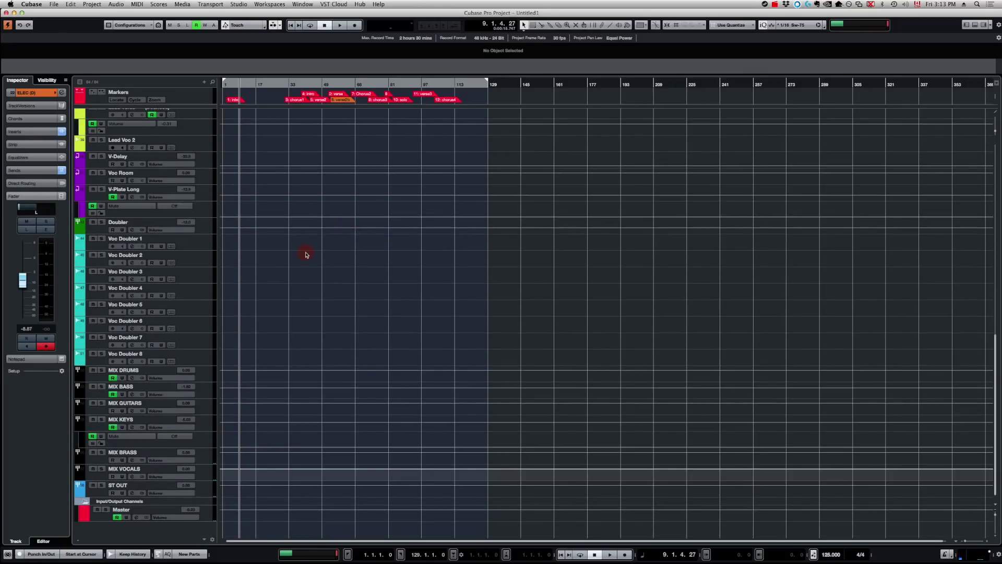
scroll(306, 255, up, 10)
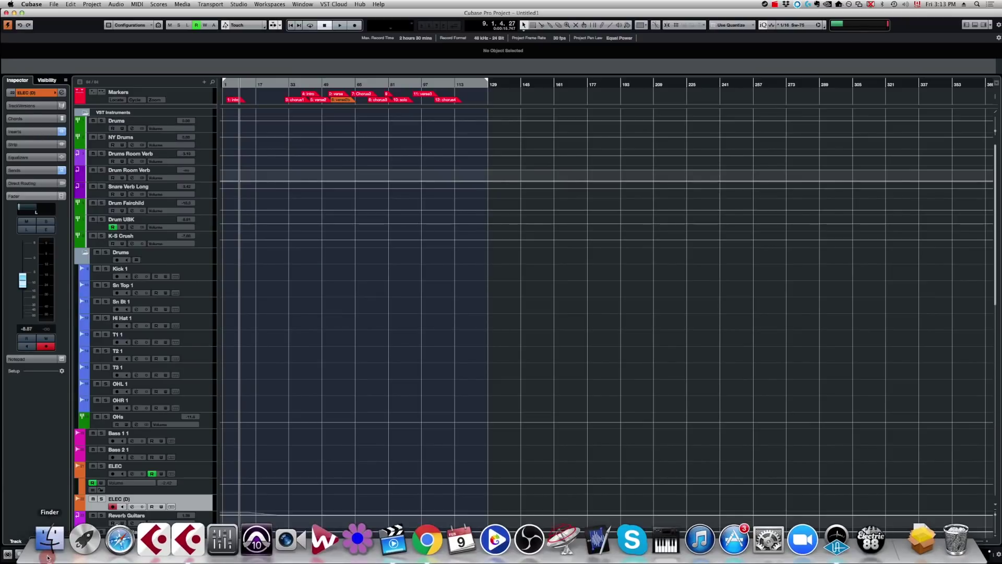
- Bring up Finder, then select the Sn Top 1, Sn Bt 1 and Hi Hat 1 tracks
click(50, 547)
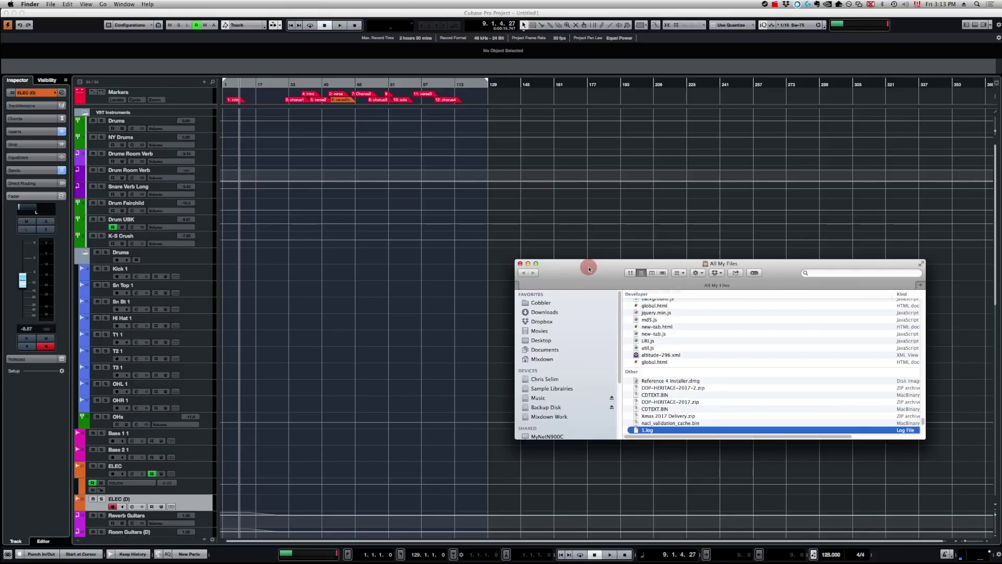
click(432, 278)
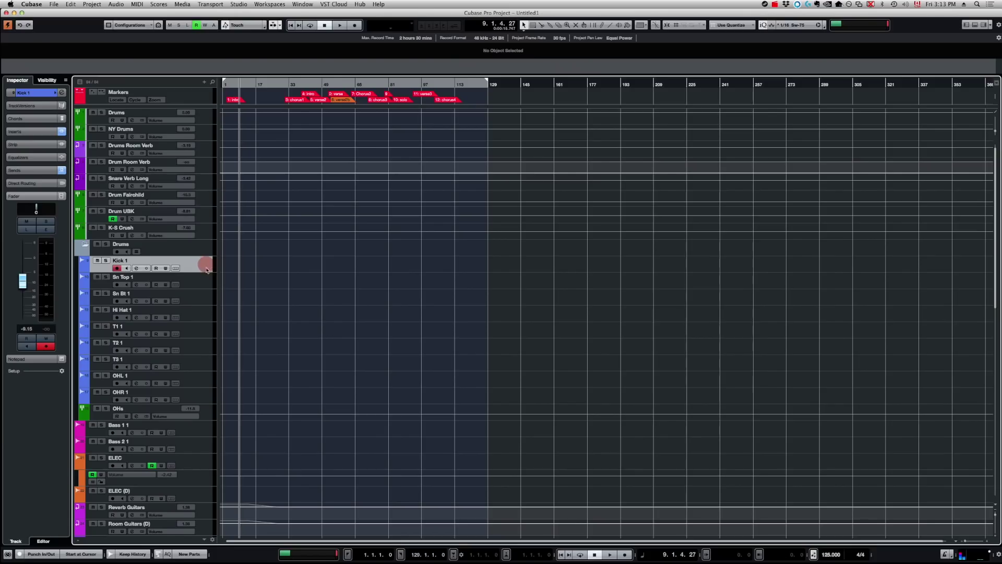
click(205, 285)
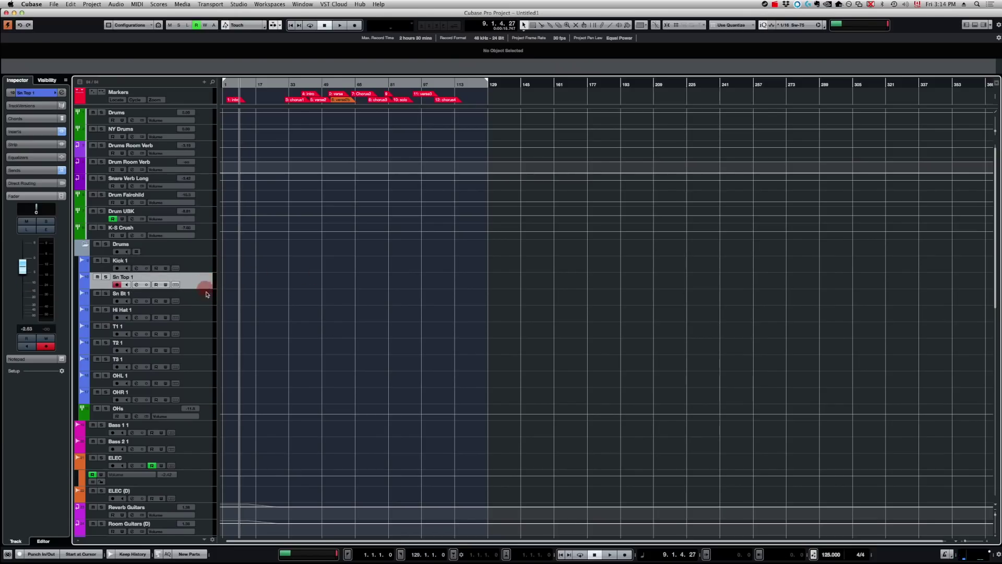
click(207, 297)
click(204, 313)
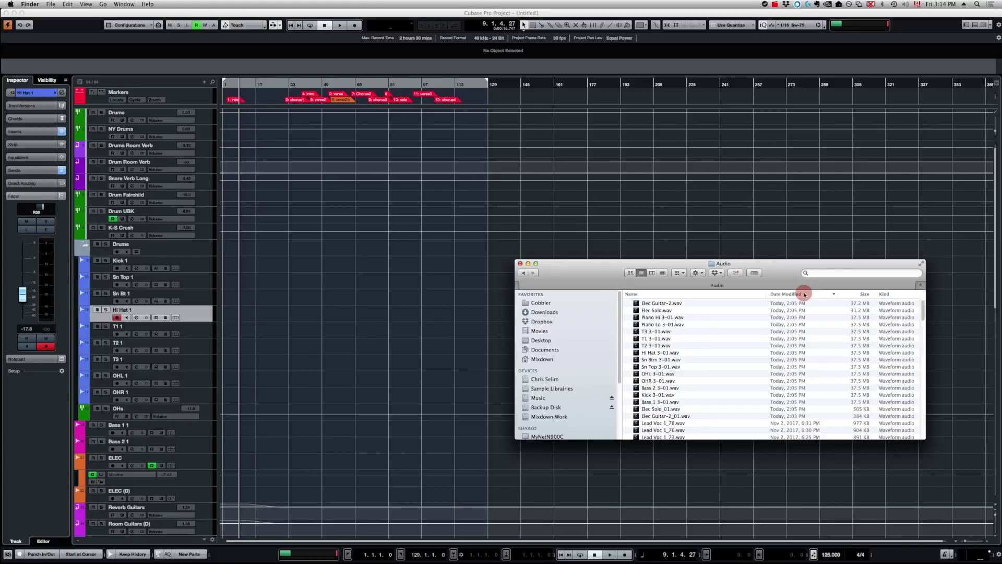
- Select Elec Guitar-2.wav through Elec Guitar-2_01.wav in Finder, then make the Markers track taller
click(673, 302)
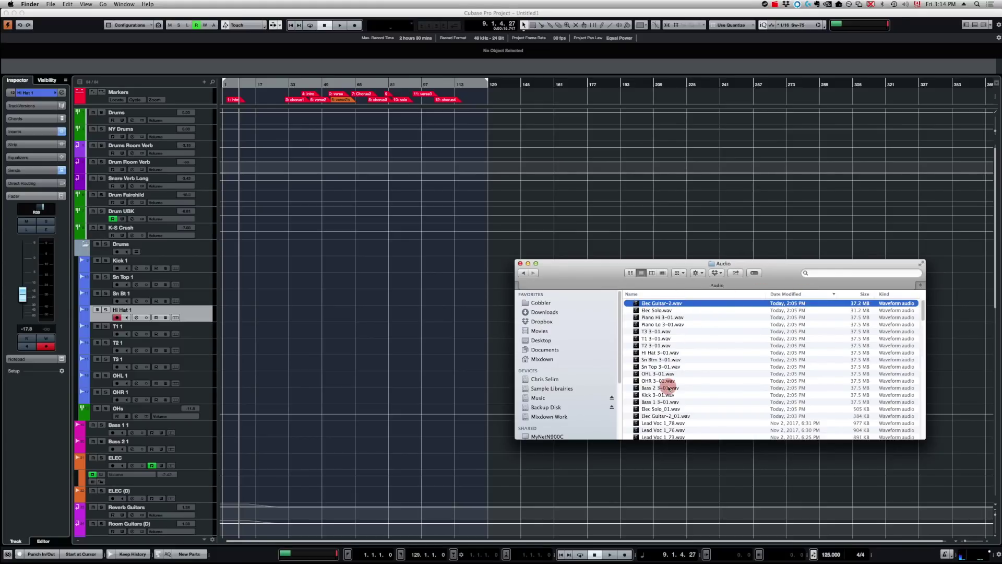
scroll(668, 388, down, 1)
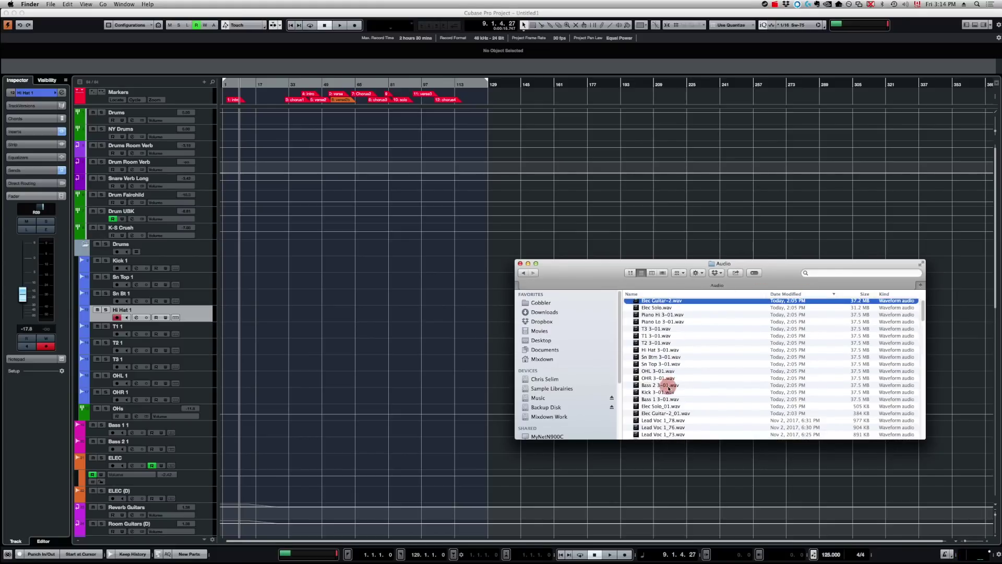
shift+click(668, 413)
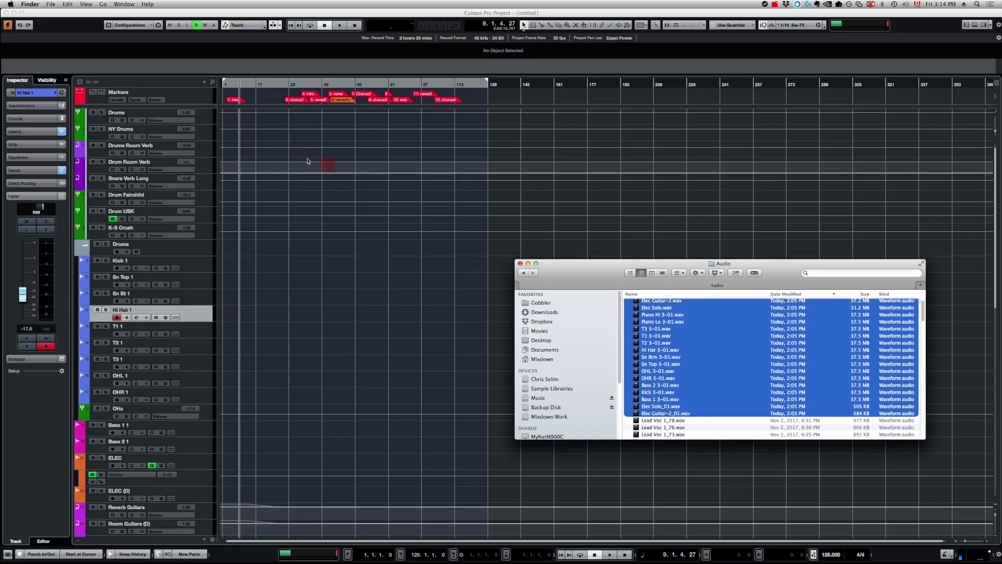
click(199, 108)
drag(195, 104, 197, 184)
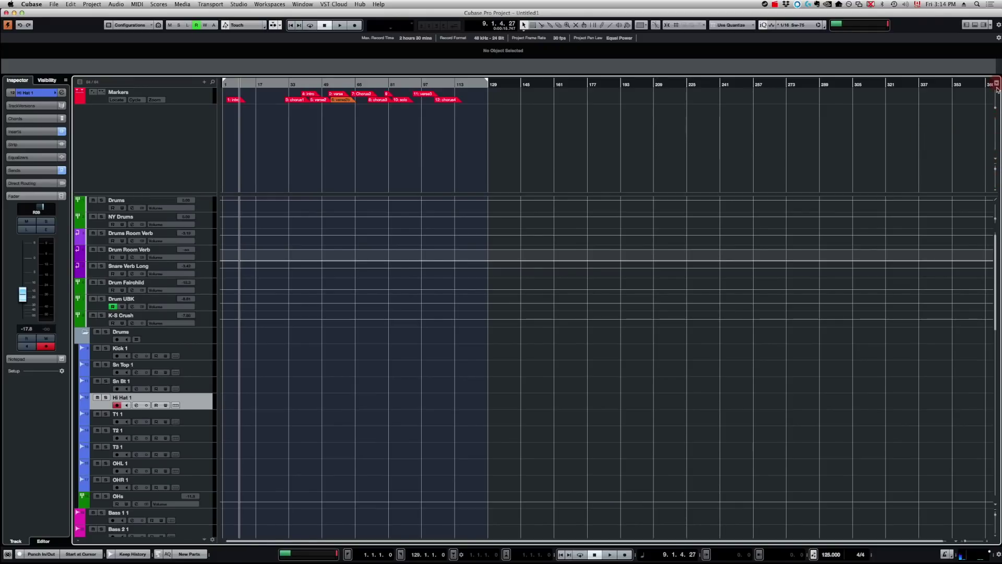
- Divide the track list with Markers on top and import the 17 files onto separate tracks
click(997, 202)
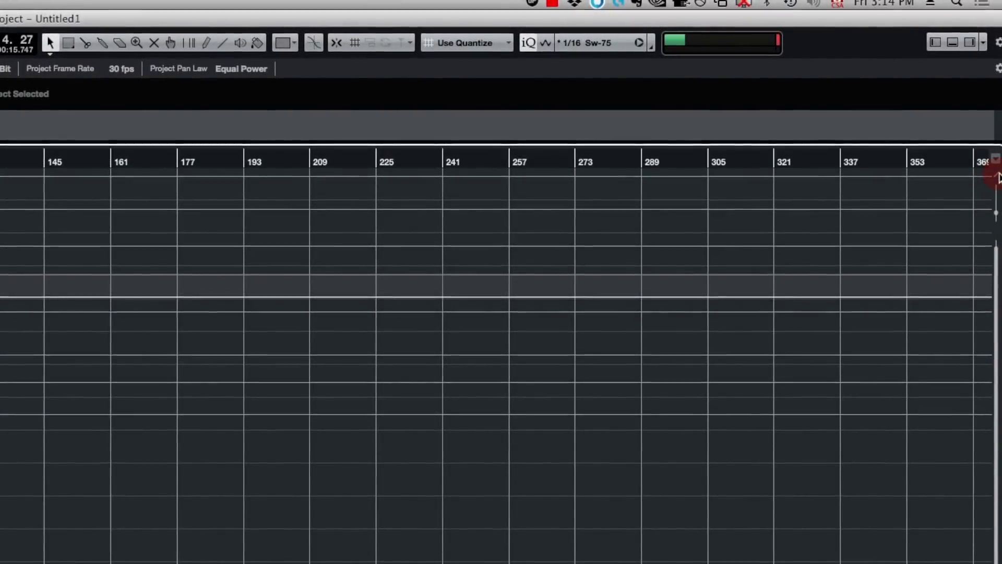
click(997, 178)
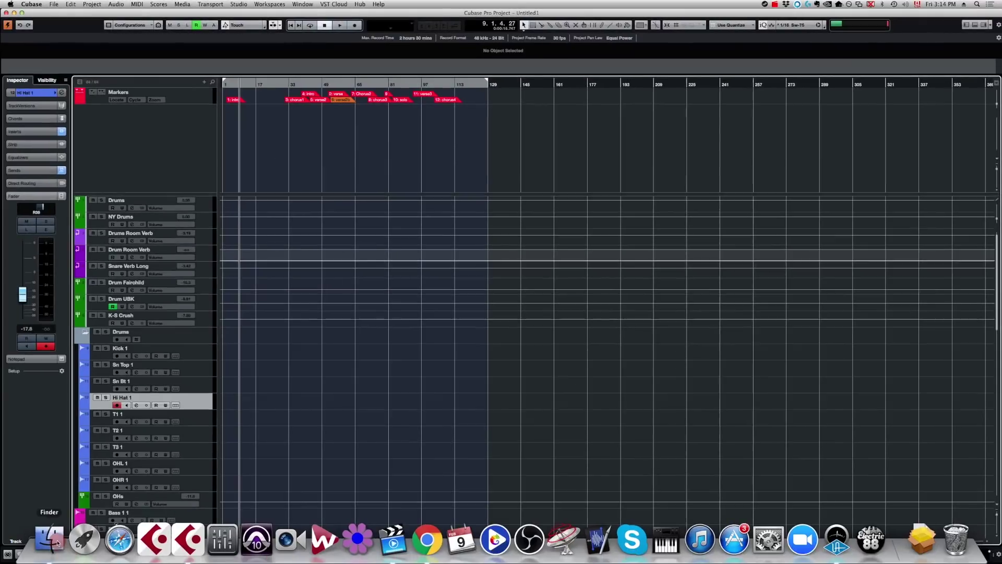
click(48, 538)
drag(629, 313, 151, 110)
click(516, 183)
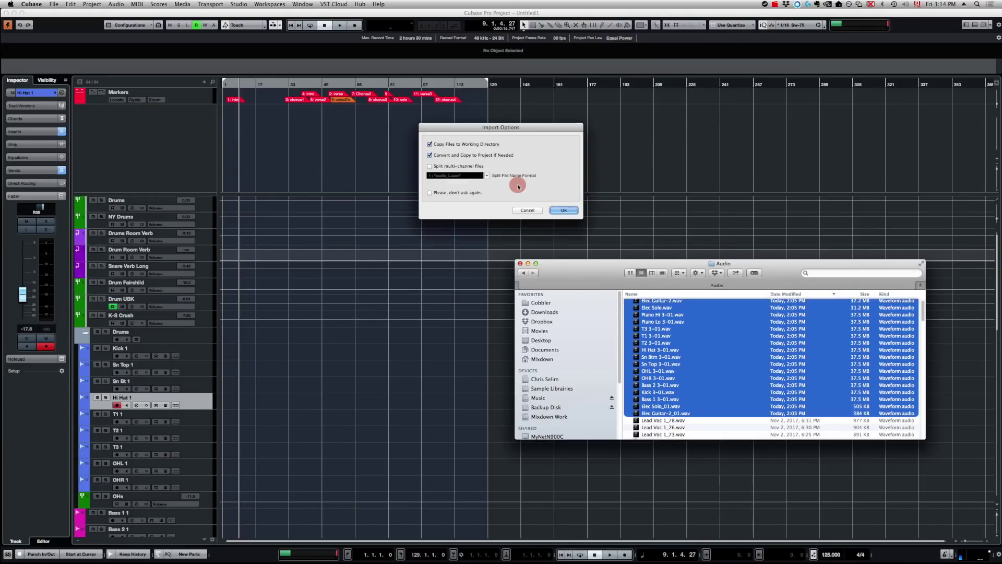
click(564, 209)
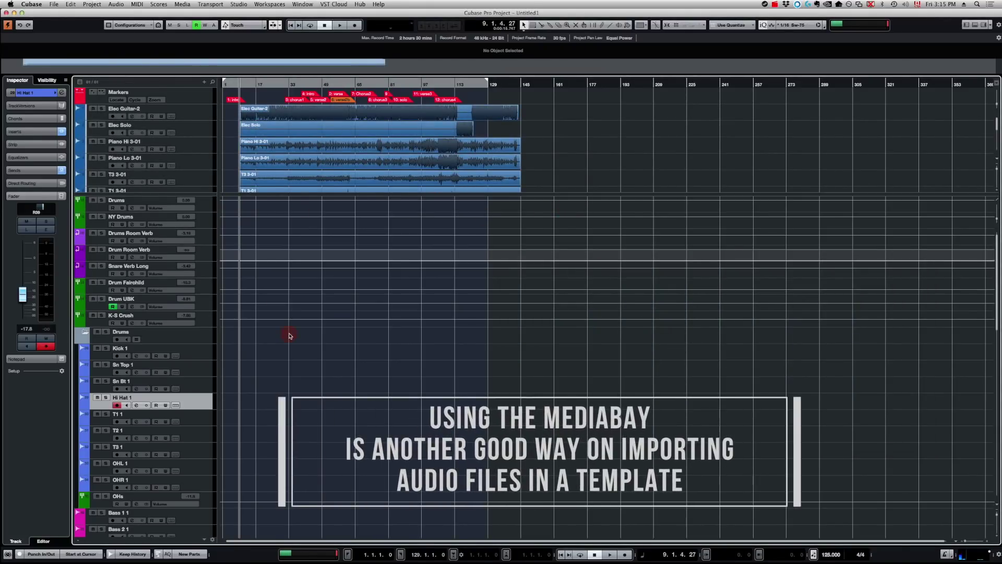
- Move the Sn Top 3-01 event onto the Sn Top 1 track
scroll(255, 311, down, 3)
scroll(297, 165, down, 4)
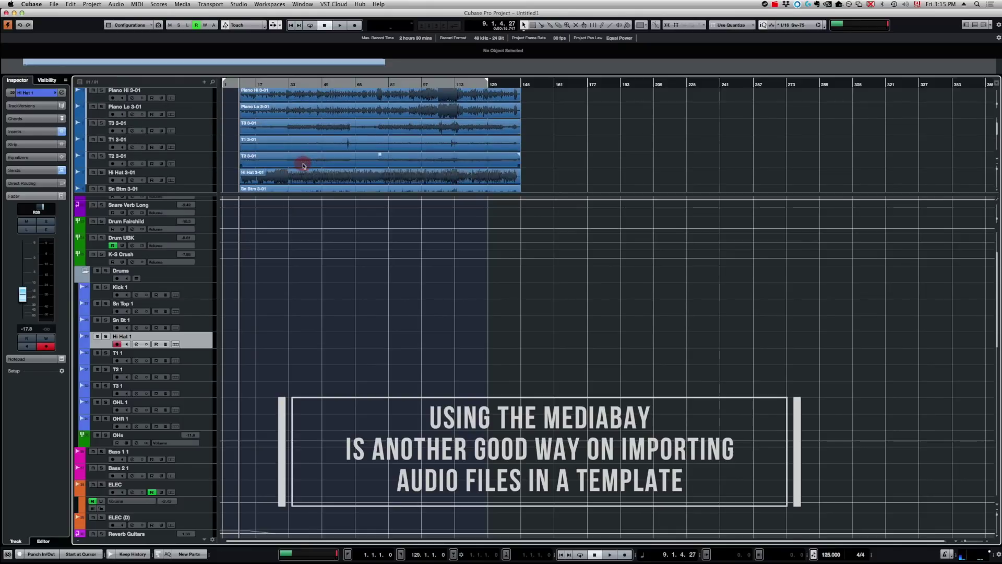
click(280, 175)
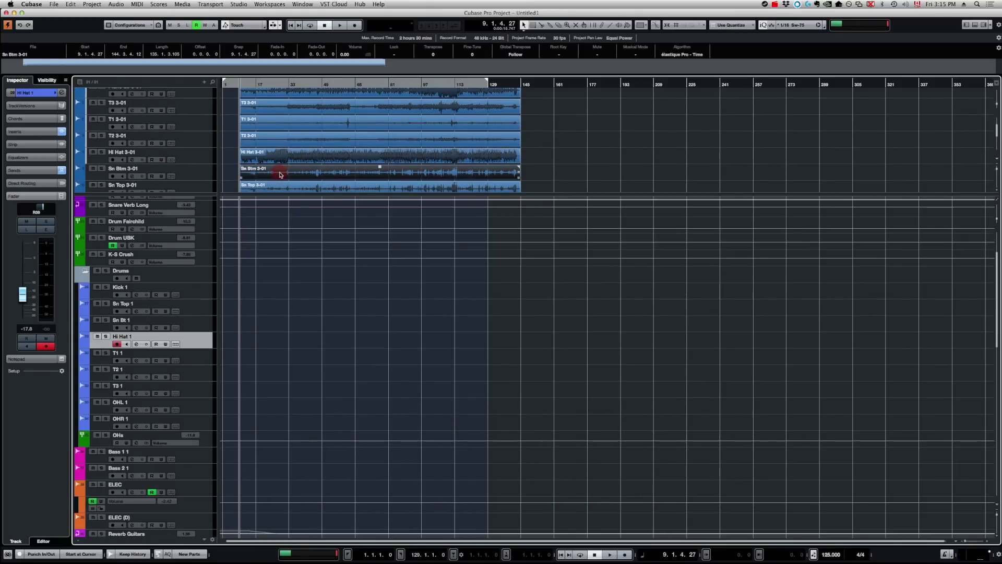
click(273, 186)
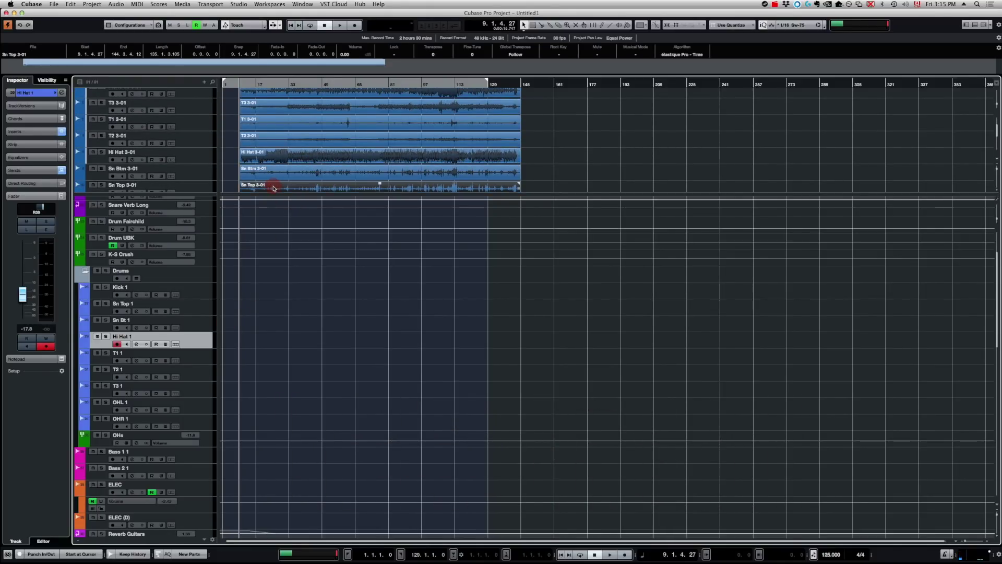
drag(225, 312, 284, 312)
click(292, 356)
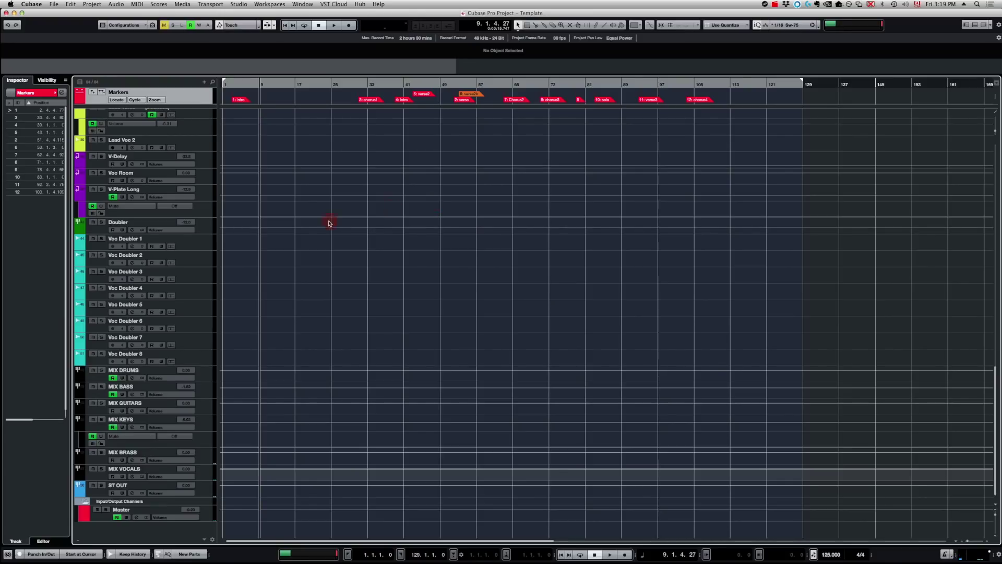
scroll(329, 223, up, 10)
key(F3)
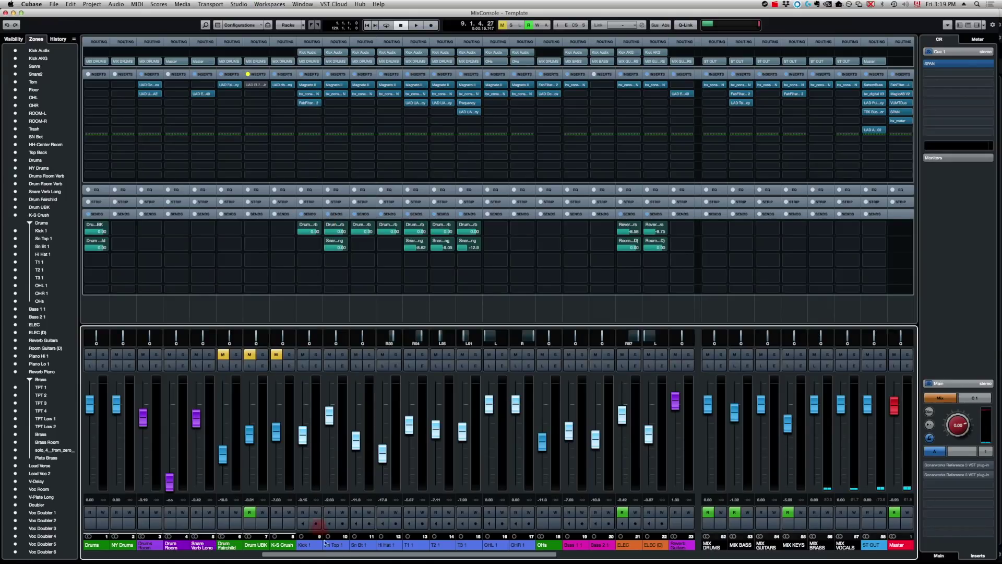
scroll(478, 558, left, 8)
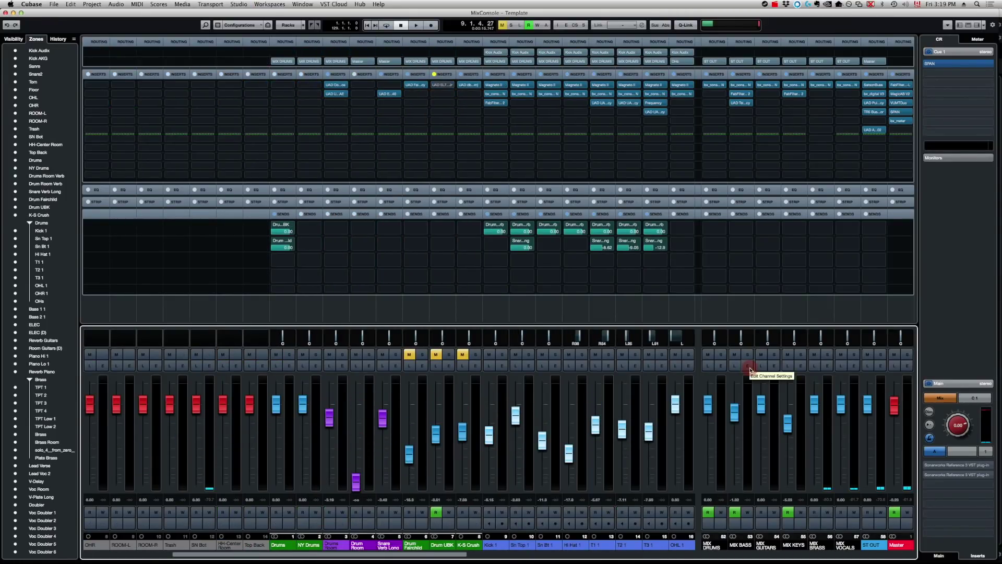
key(F3)
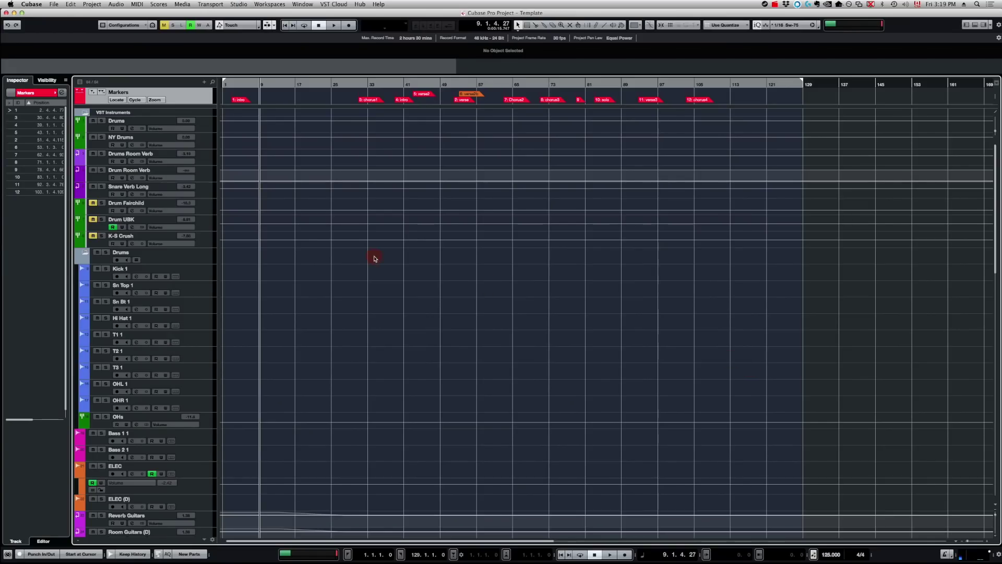
- Select the template's tracks, starting from the Drums track
click(207, 128)
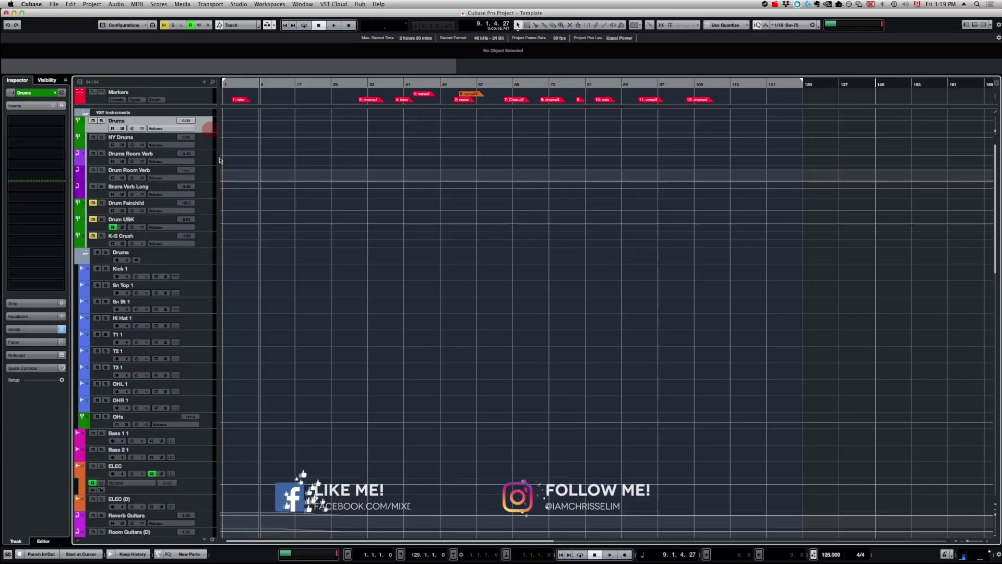
scroll(250, 241, down, 5)
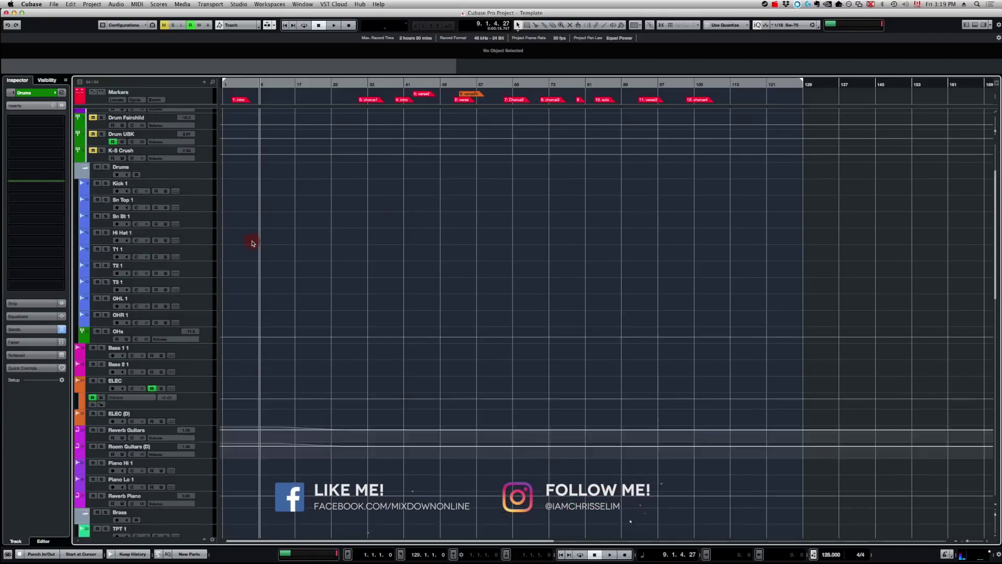
scroll(252, 243, down, 15)
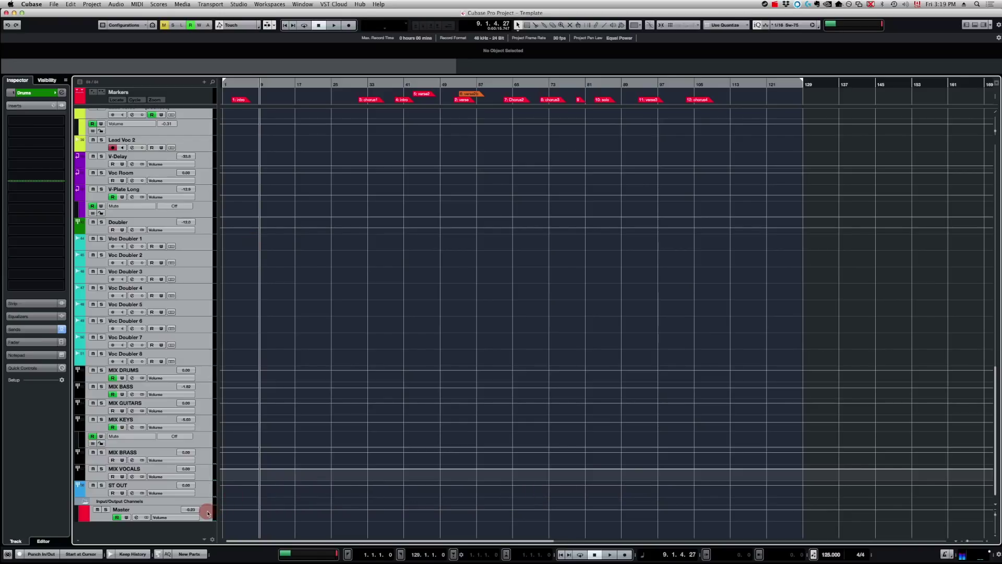
scroll(268, 410, up, 15)
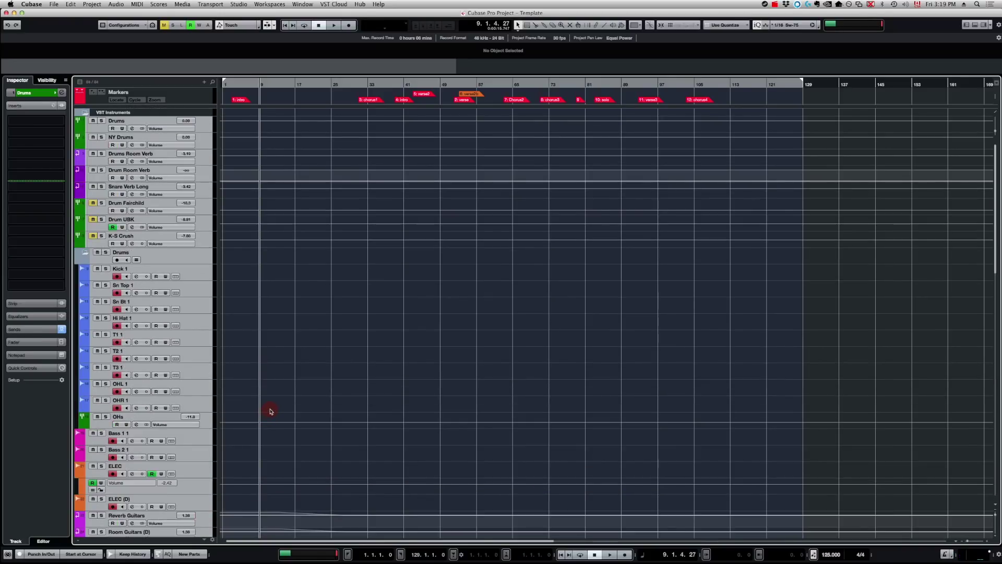
- Export the selected tracks as track archive 'Mix Jazz', referencing the media files
click(53, 4)
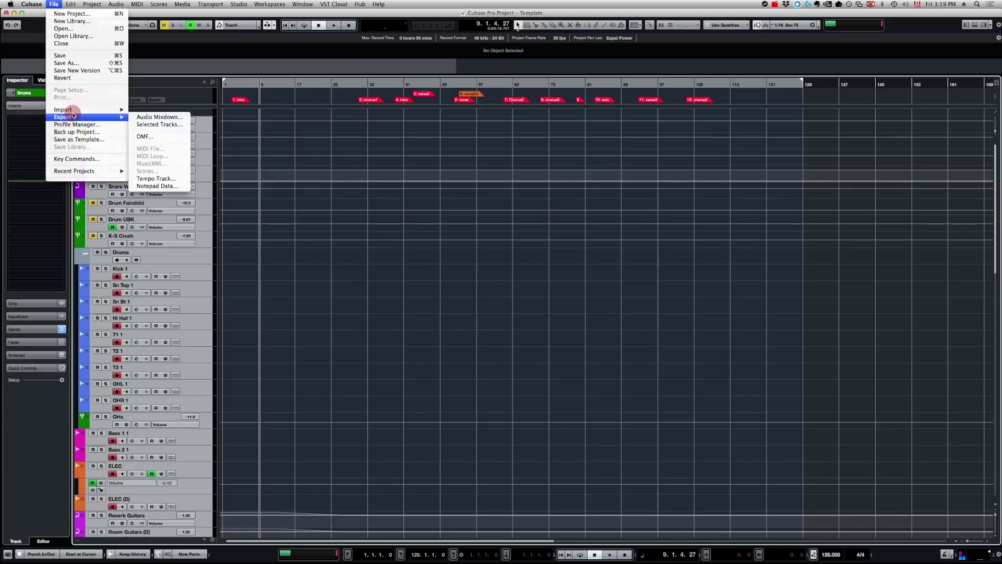
mouse_move(78, 119)
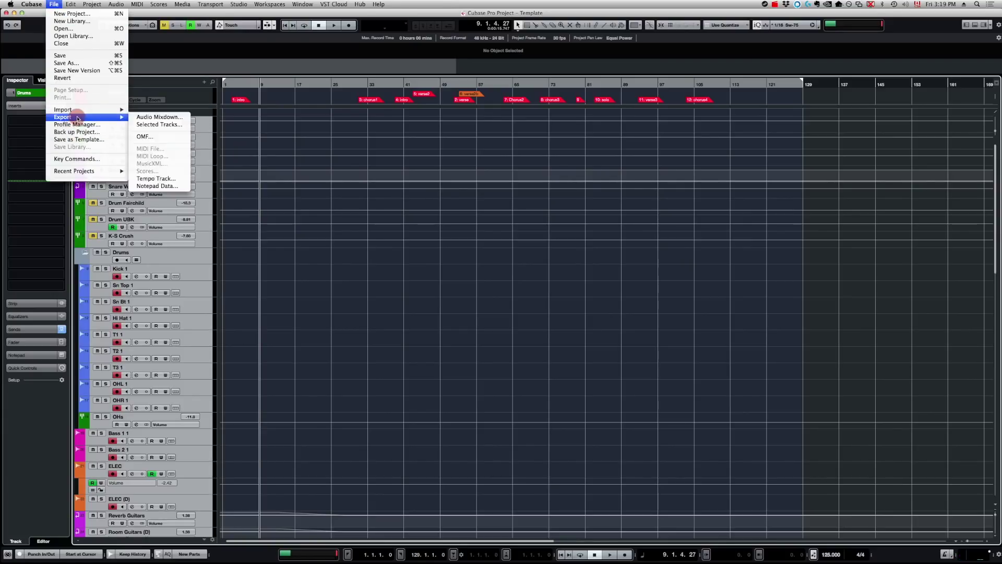
click(177, 125)
click(518, 184)
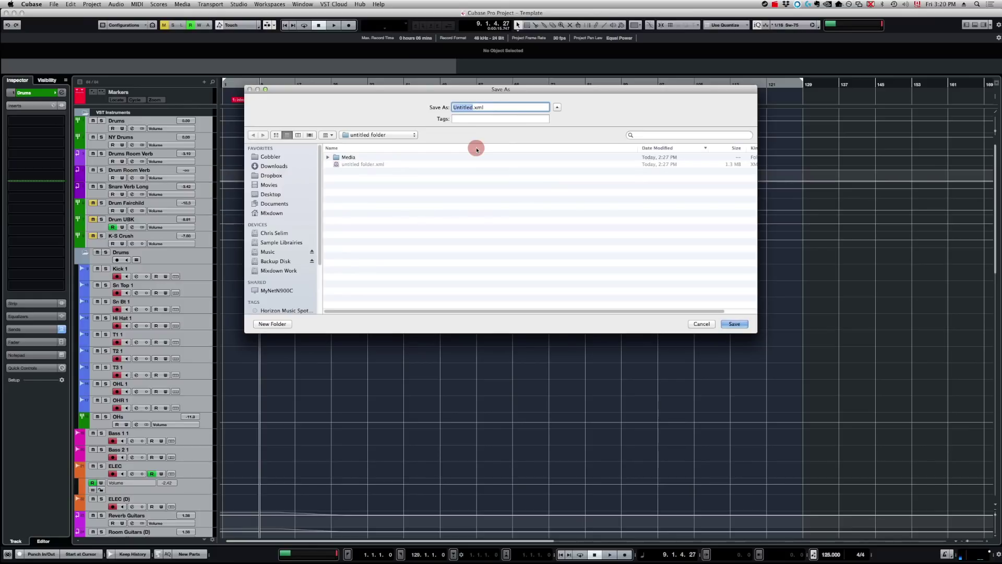
text(Mix Jazz)
click(383, 135)
click(396, 137)
click(735, 323)
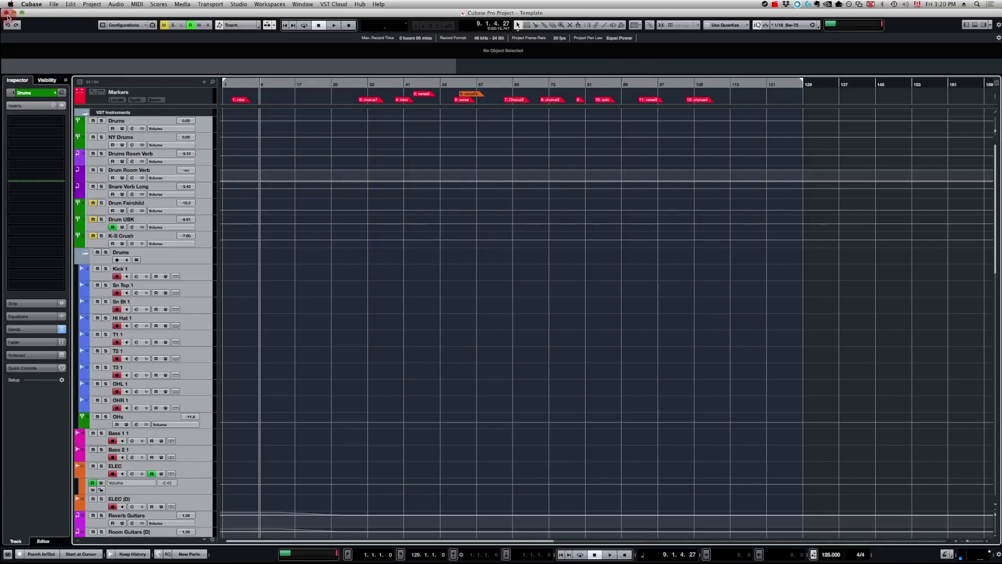
- Close the Template project without saving changes
click(6, 13)
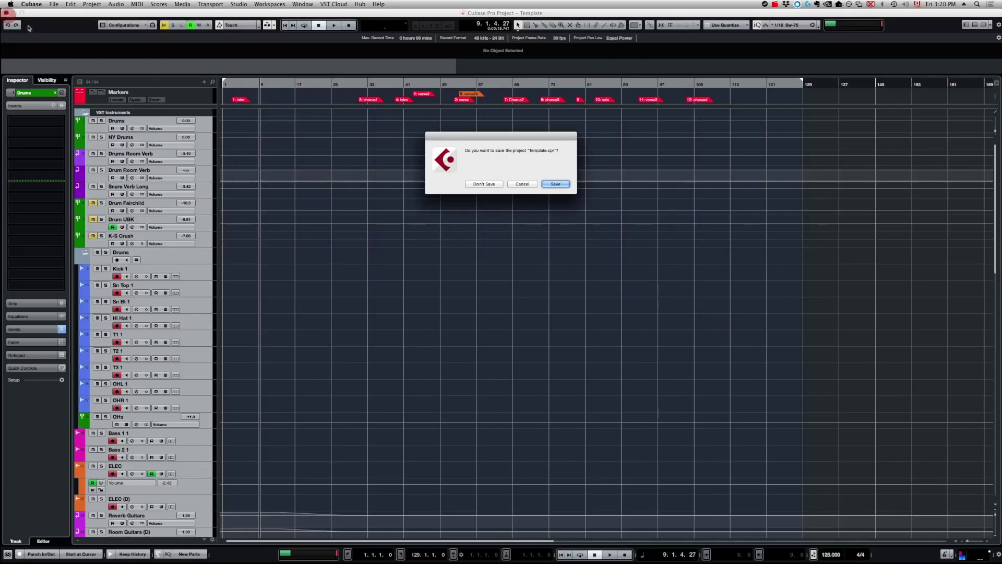
click(484, 187)
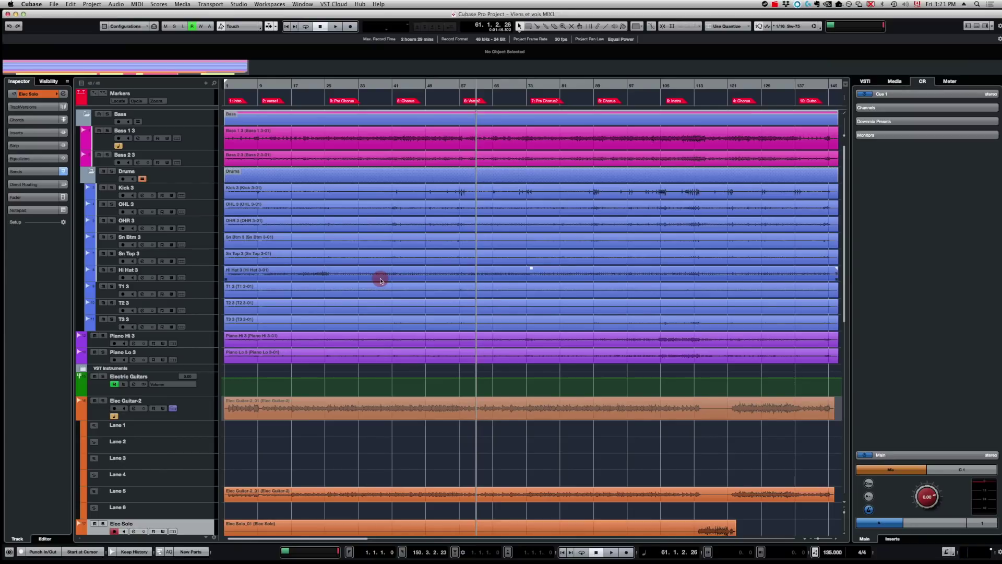
- Select Reverb Vocals, ST OUT through MIX DRUMS, Delay Vocals, Reverb Keys and Reverb Piano
scroll(381, 281, down, 10)
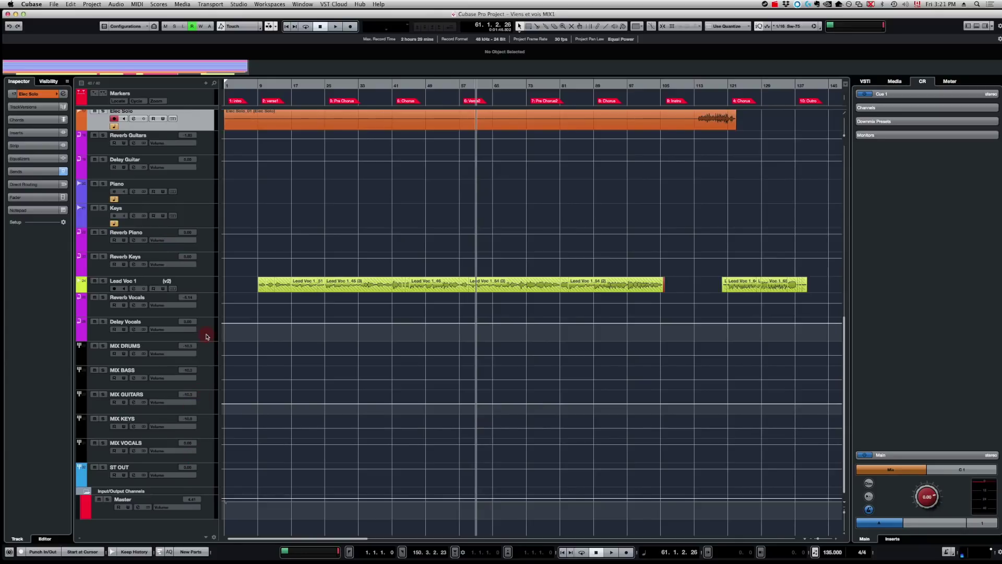
click(204, 305)
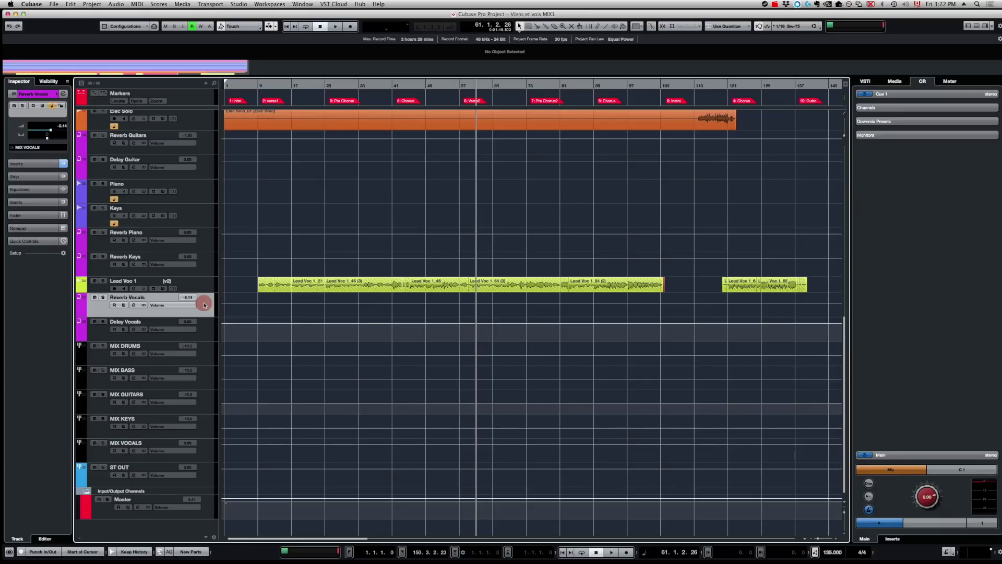
click(212, 484)
shift+click(208, 353)
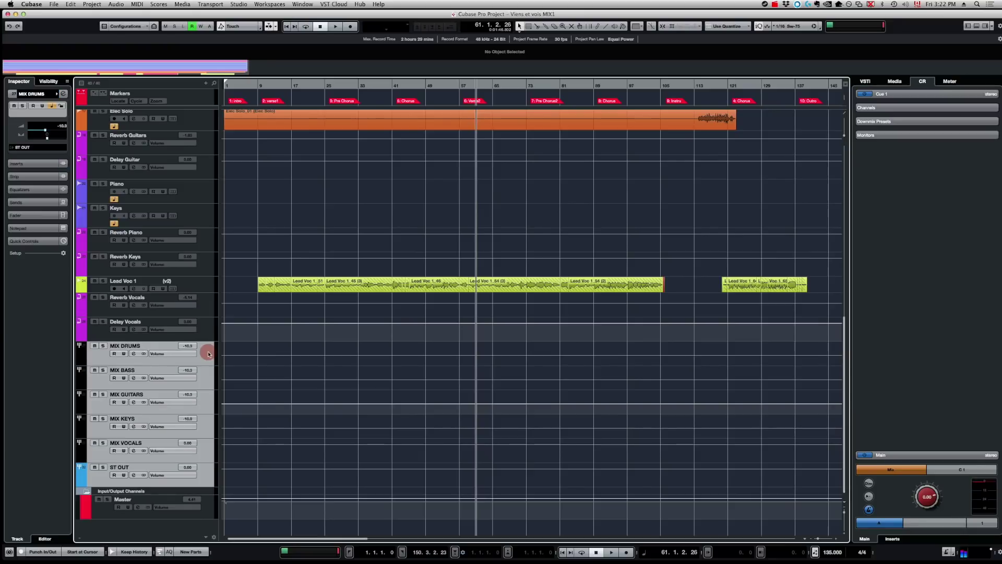
shift+click(208, 302)
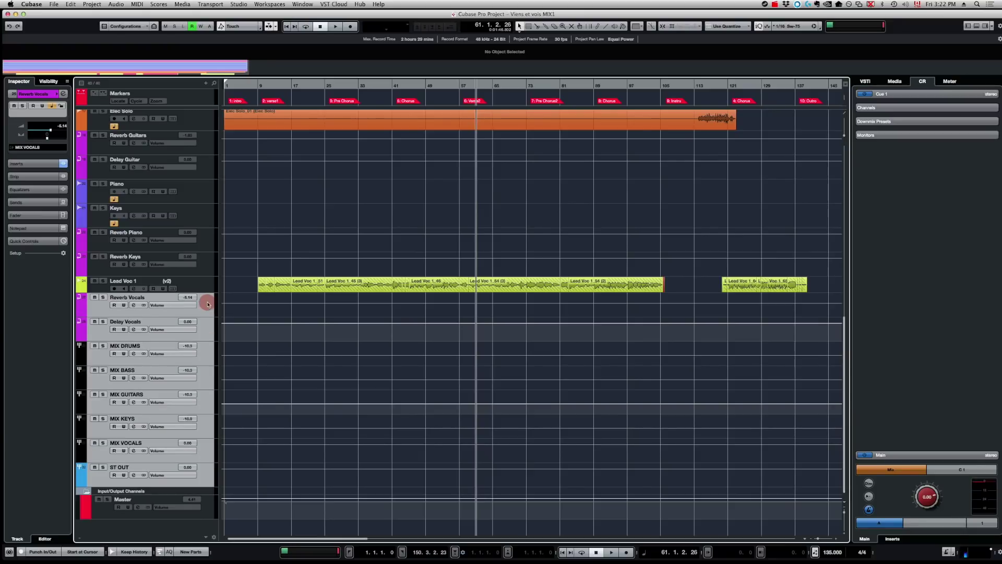
shift+click(208, 269)
shift+click(206, 238)
- Add Keys, Piano, Delay Guitar and Reverb Guitars, then remove all selected tracks
scroll(247, 237, up, 10)
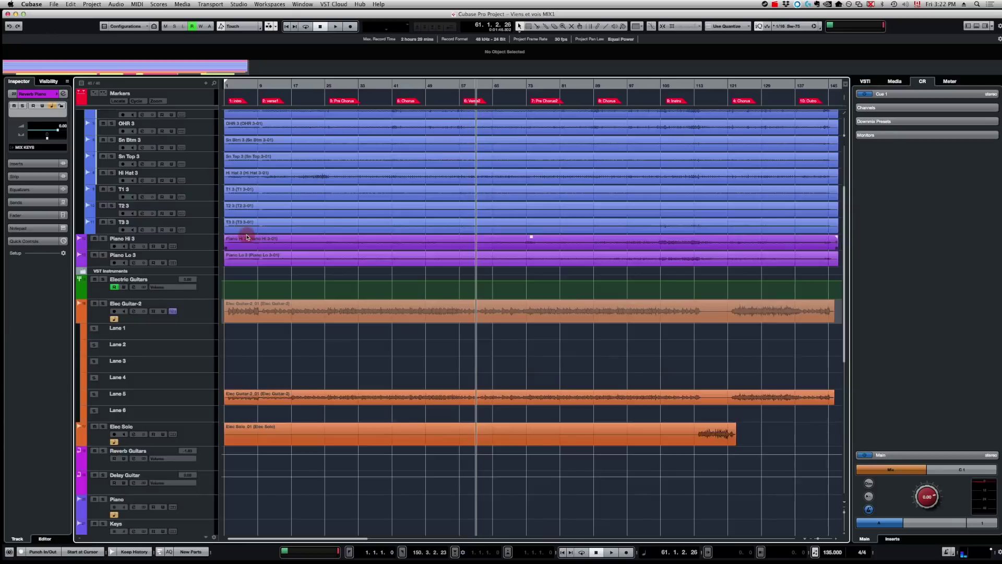
scroll(247, 238, down, 8)
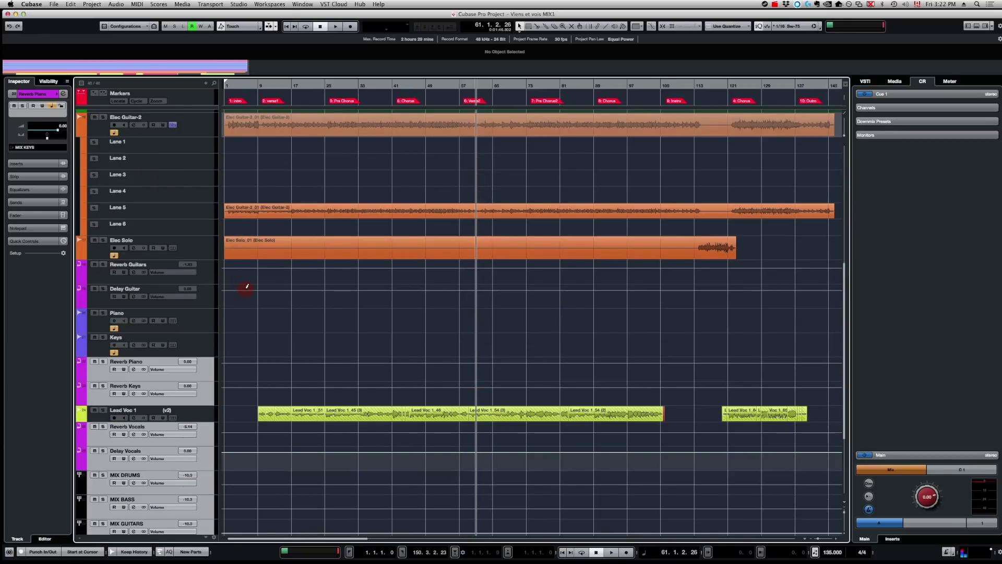
shift+click(198, 347)
shift+click(195, 320)
shift+click(202, 295)
shift+click(206, 273)
scroll(257, 335, up, 10)
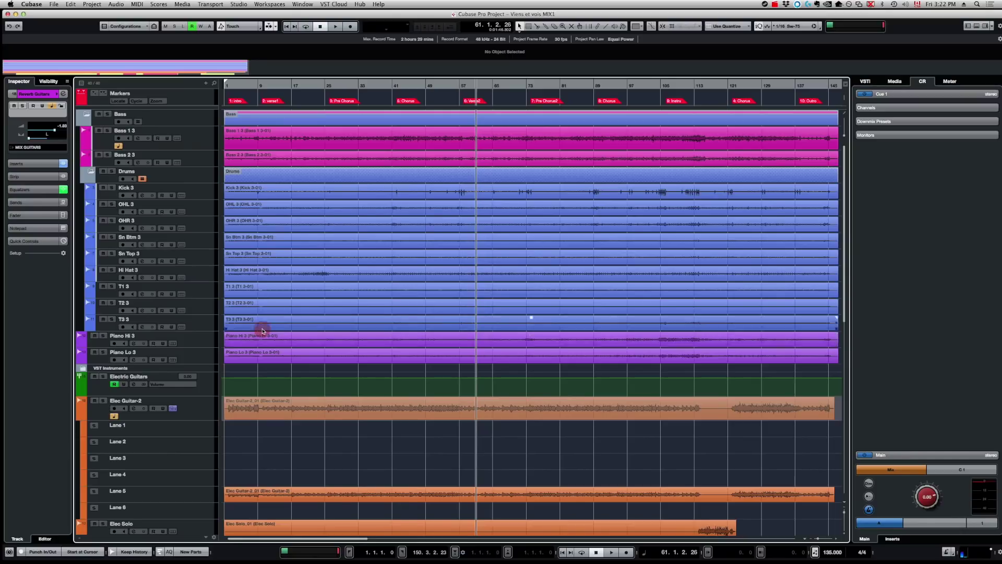
scroll(261, 333, down, 2)
scroll(254, 333, down, 5)
right_click(192, 341)
click(315, 368)
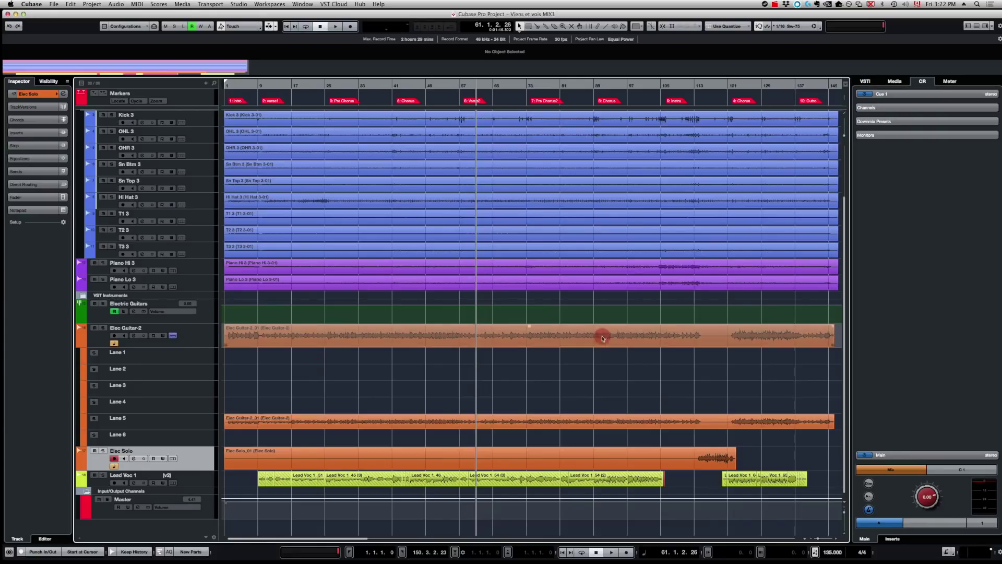
- Remove the Electric Guitars track and select the Markers track
right_click(210, 316)
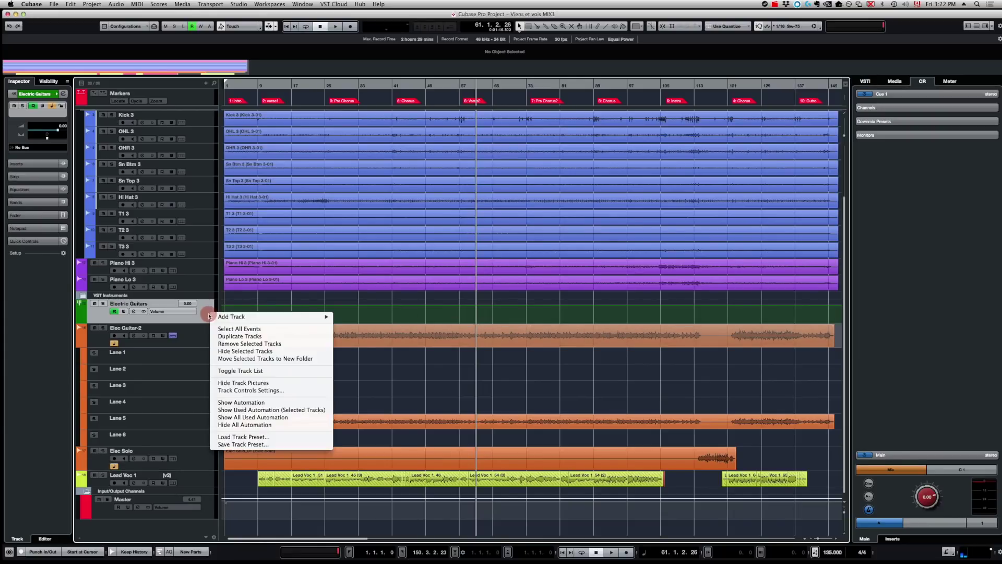
click(227, 343)
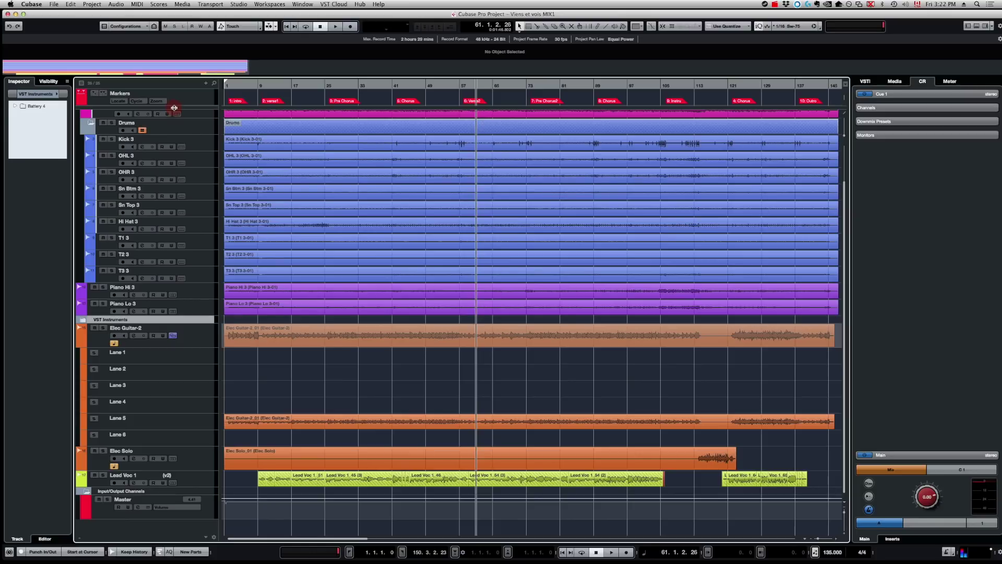
click(191, 100)
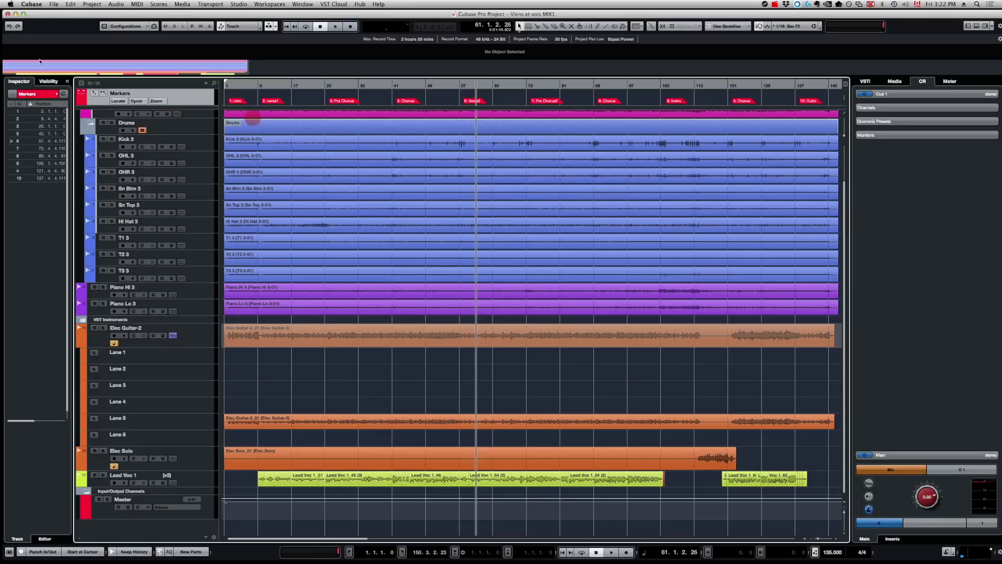
- Import a track archive from the File menu and open Mix jazz.xml from the Template folder
click(53, 5)
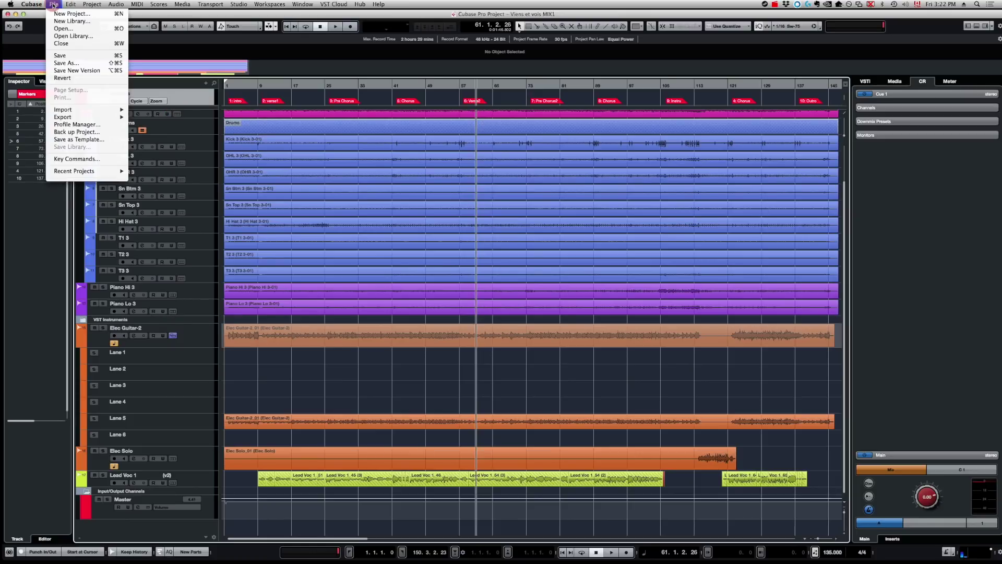
click(81, 109)
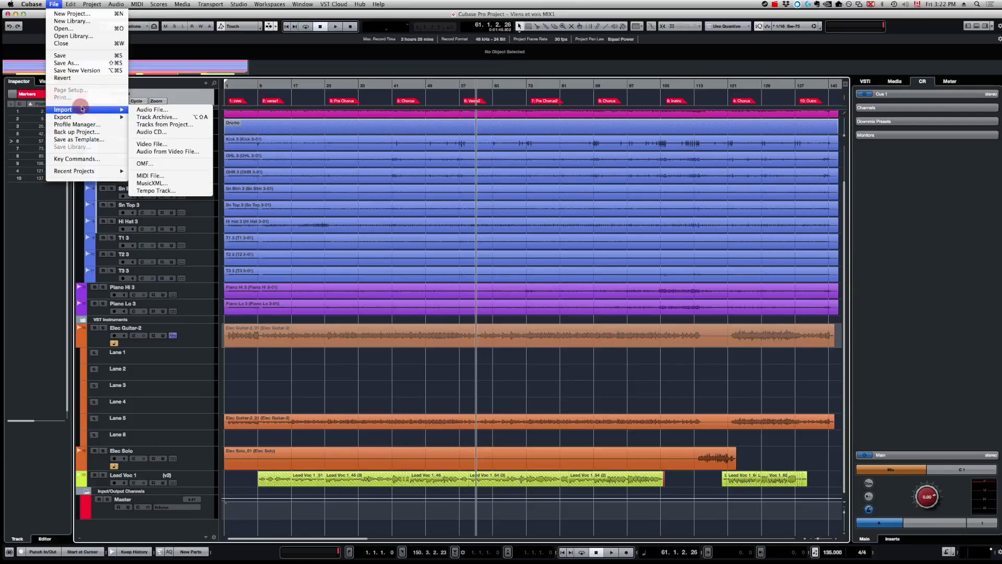
click(165, 118)
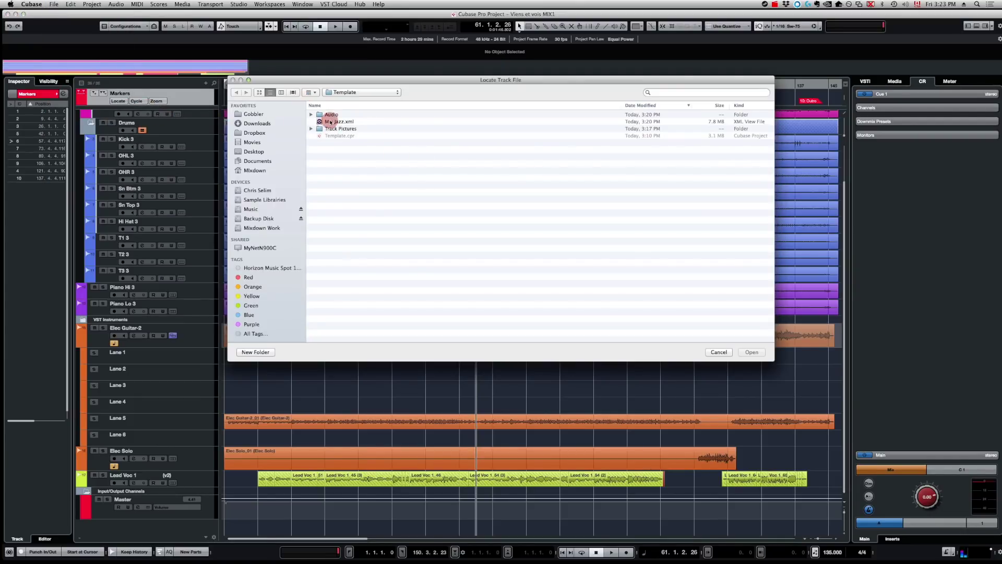
click(330, 122)
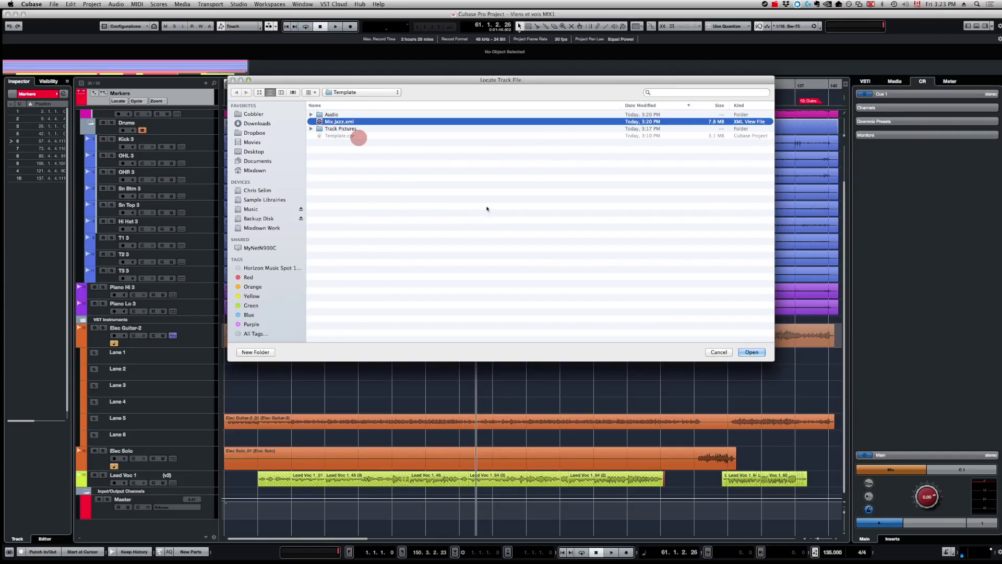
click(763, 351)
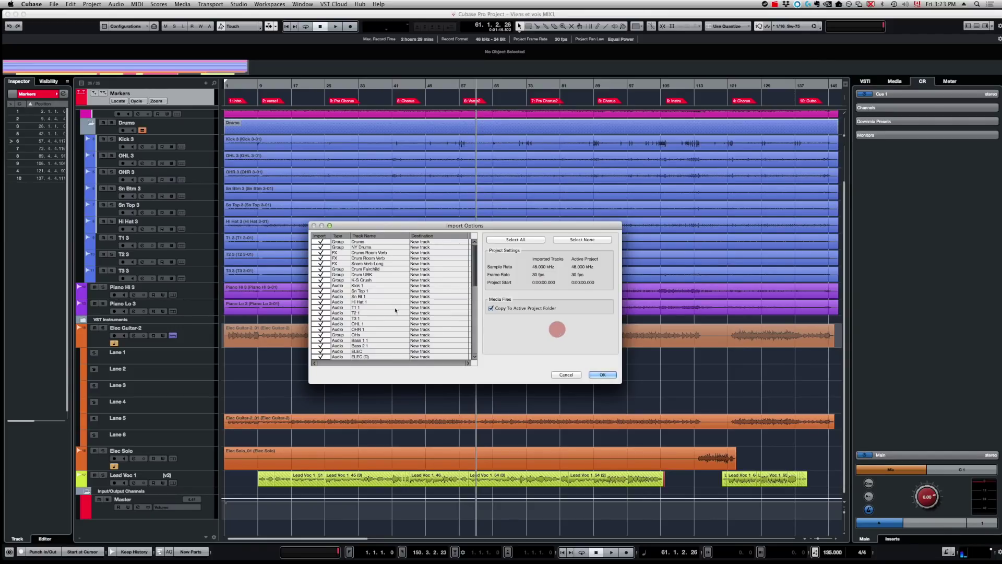
- Uncheck the Voc Doubler tracks in Import Options and import the remaining Mix Jazz template tracks
drag(486, 225, 510, 213)
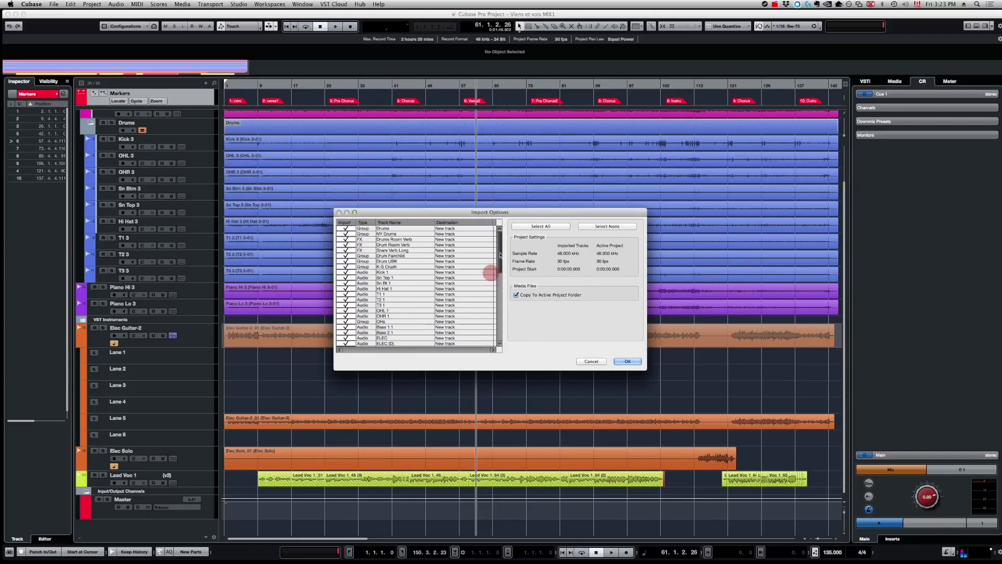
drag(499, 252, 499, 335)
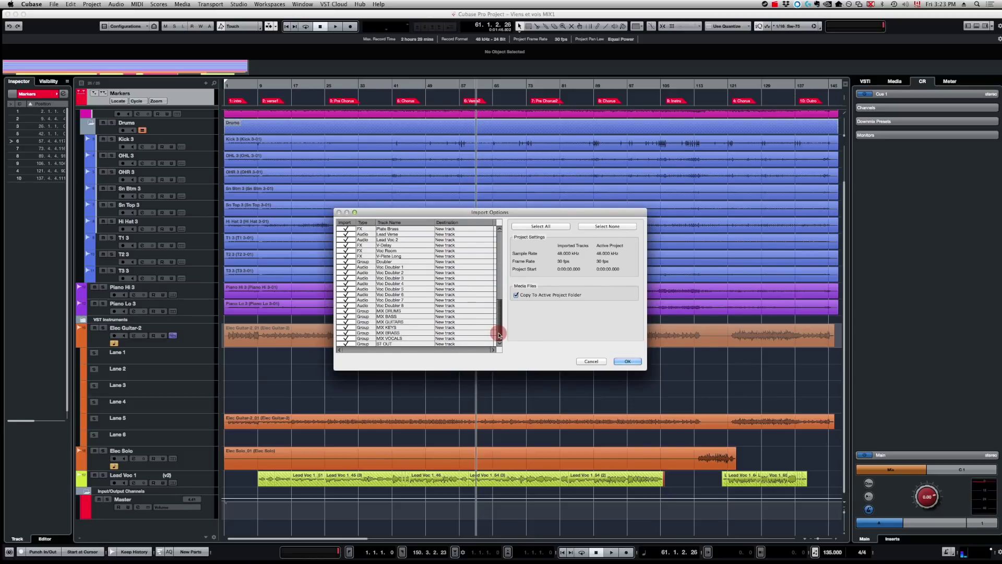
mouse_move(499, 335)
mouse_down()
mouse_move(496, 292)
mouse_move(490, 325)
mouse_up()
drag(349, 300, 347, 263)
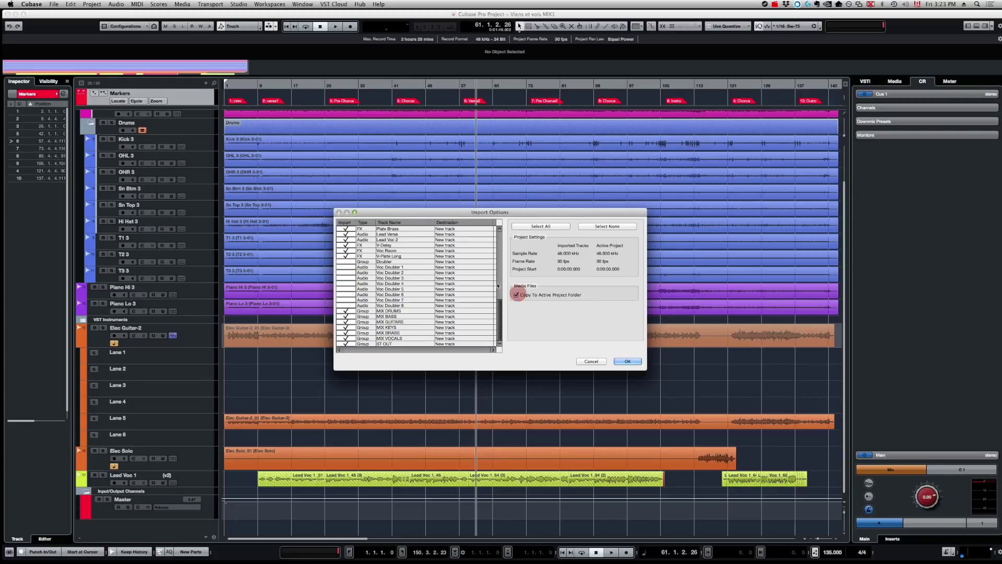
drag(499, 312, 497, 249)
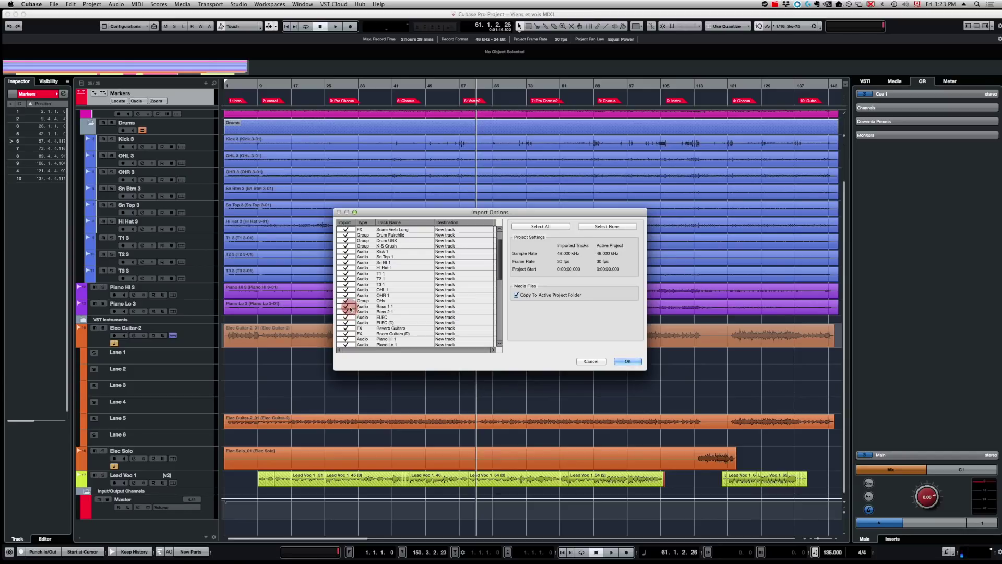
scroll(436, 308, down, 10)
scroll(351, 280, up, 5)
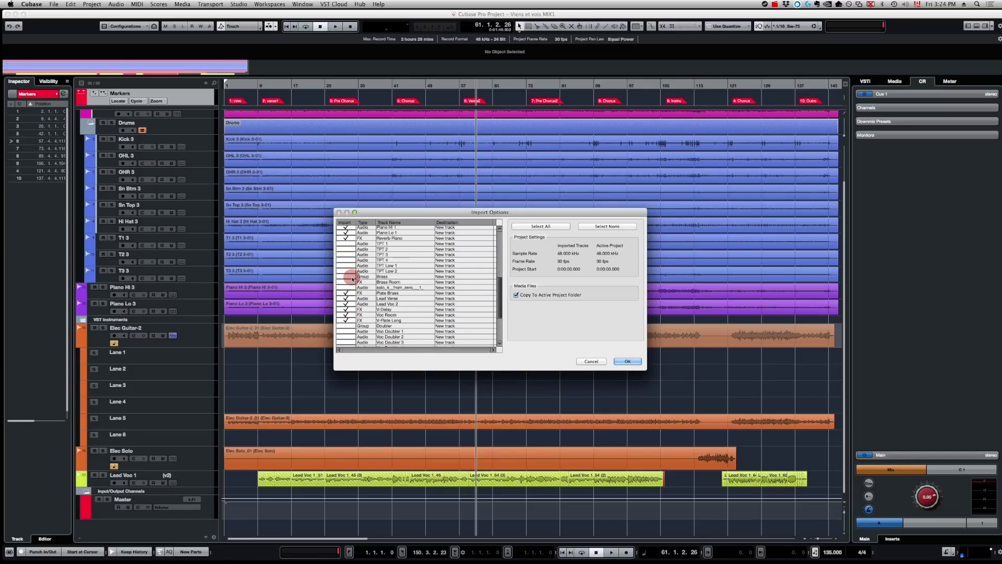
click(628, 361)
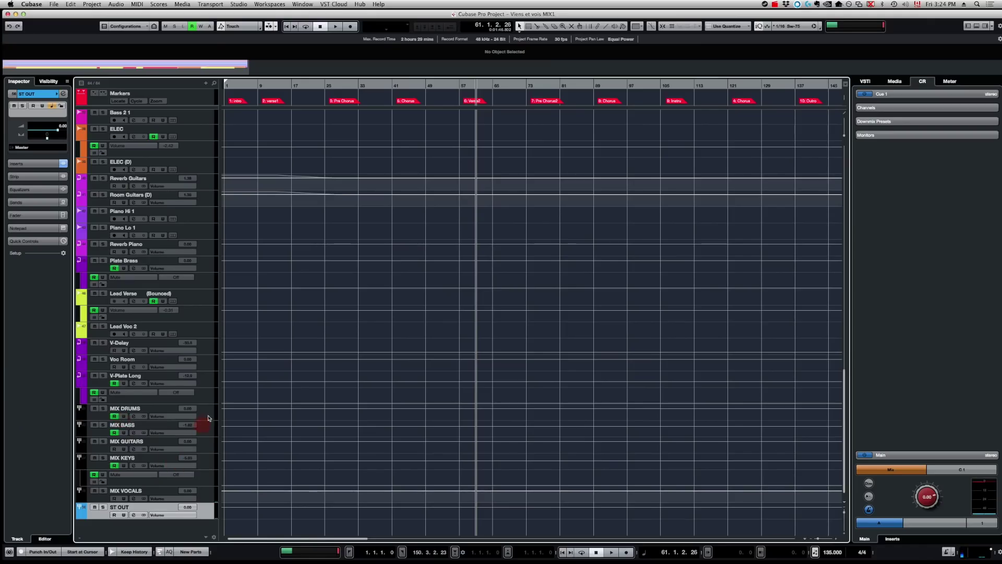
- Scroll to the top of the project and enlarge the divided track list's top zone
scroll(208, 417, up, 10)
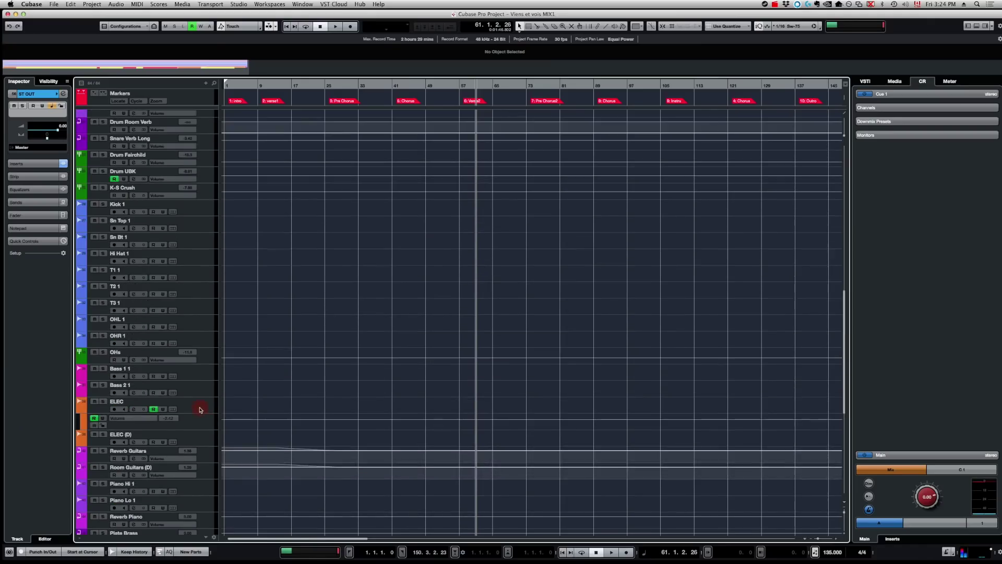
scroll(199, 410, up, 5)
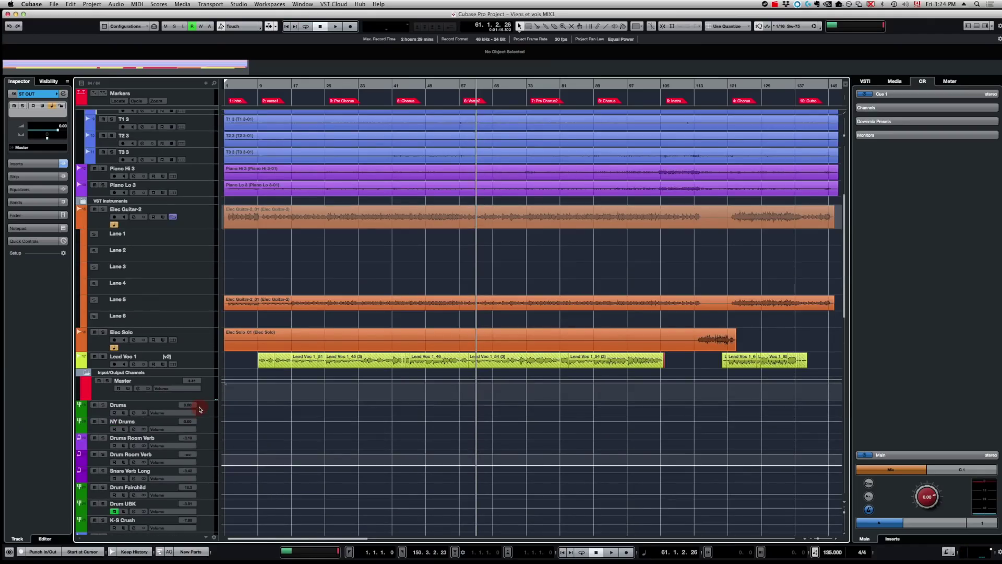
scroll(284, 360, up, 10)
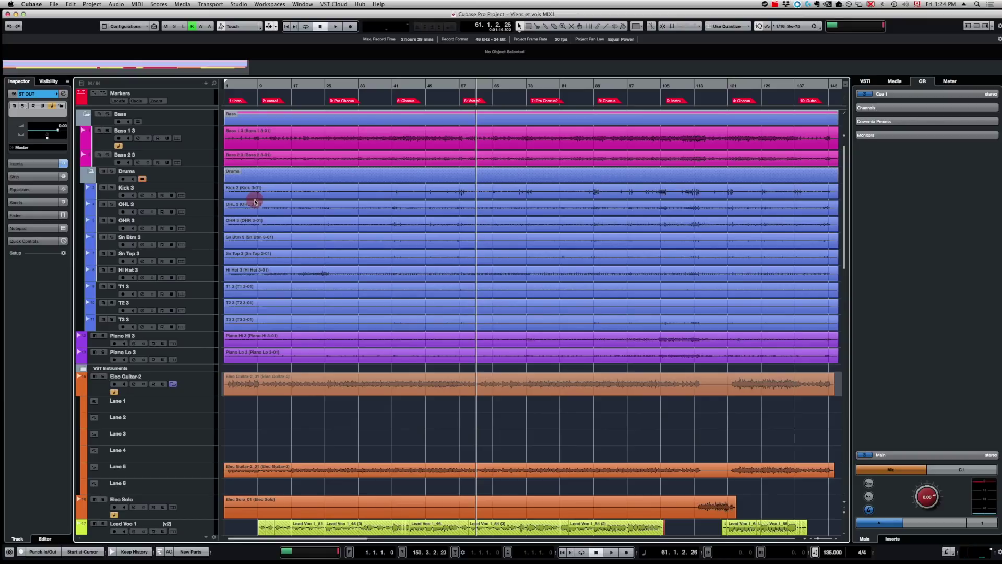
drag(255, 202, 205, 209)
click(616, 90)
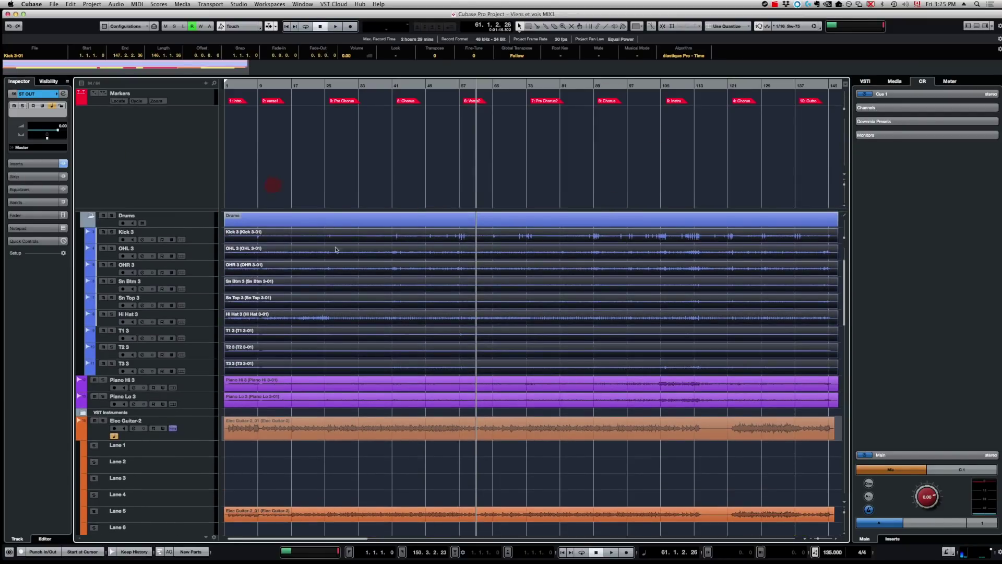
scroll(331, 365, down, 10)
scroll(329, 403, up, 15)
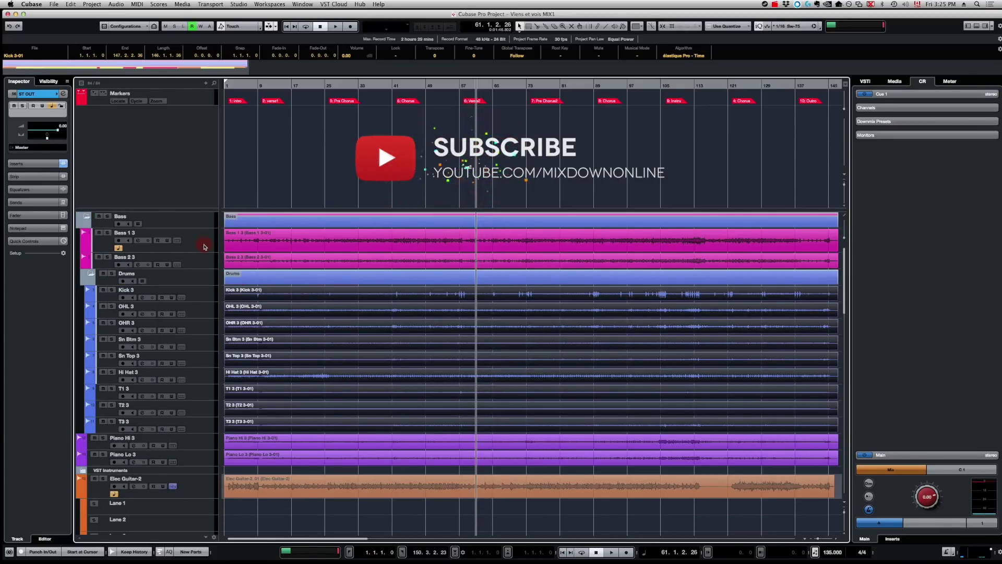
- Move the Bass through Piano Lo 3 tracks plus Elec Guitar-2 into the top zone
click(206, 223)
shift+click(206, 458)
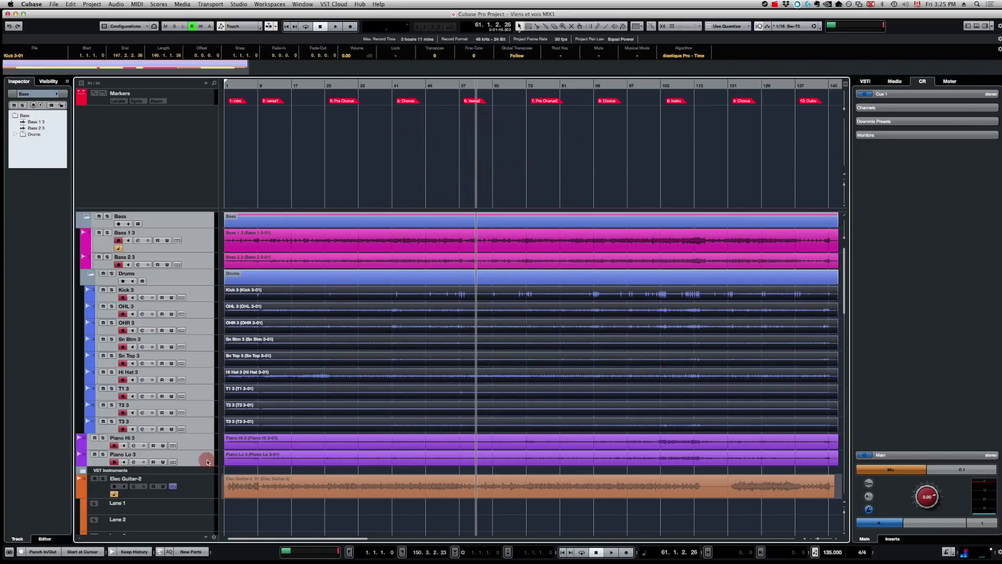
shift+click(208, 478)
key(r)
click(201, 192)
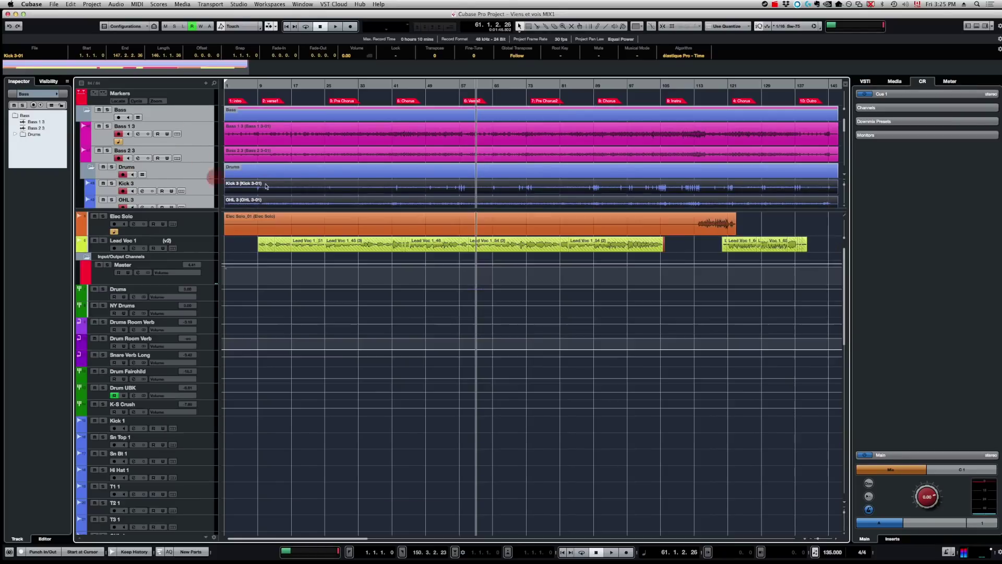
- Move the Elec Solo track into the top zone, then select the Drums folder track
click(202, 225)
shift+click(204, 245)
scroll(198, 181, down, 10)
drag(187, 224, 194, 191)
scroll(264, 156, up, 10)
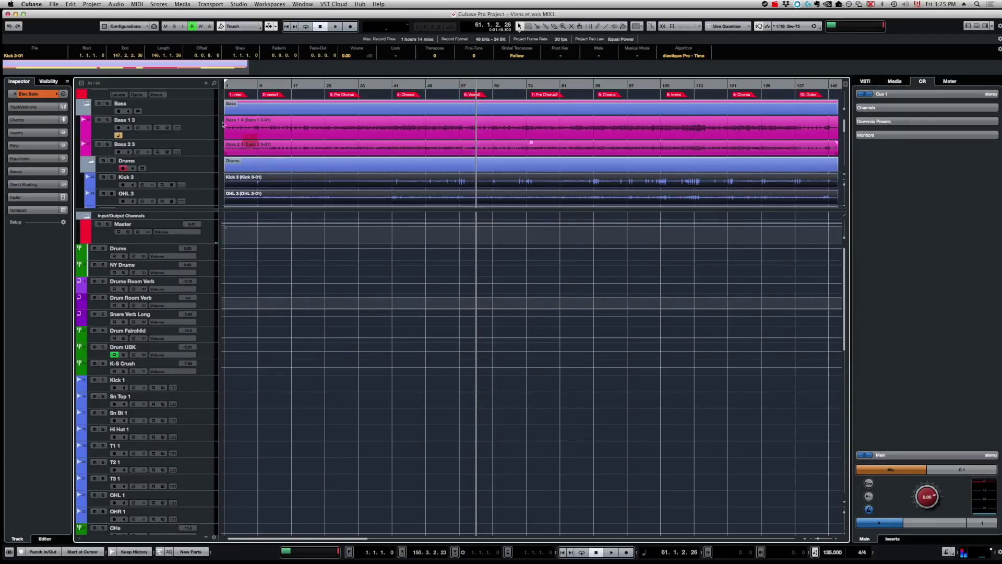
click(260, 147)
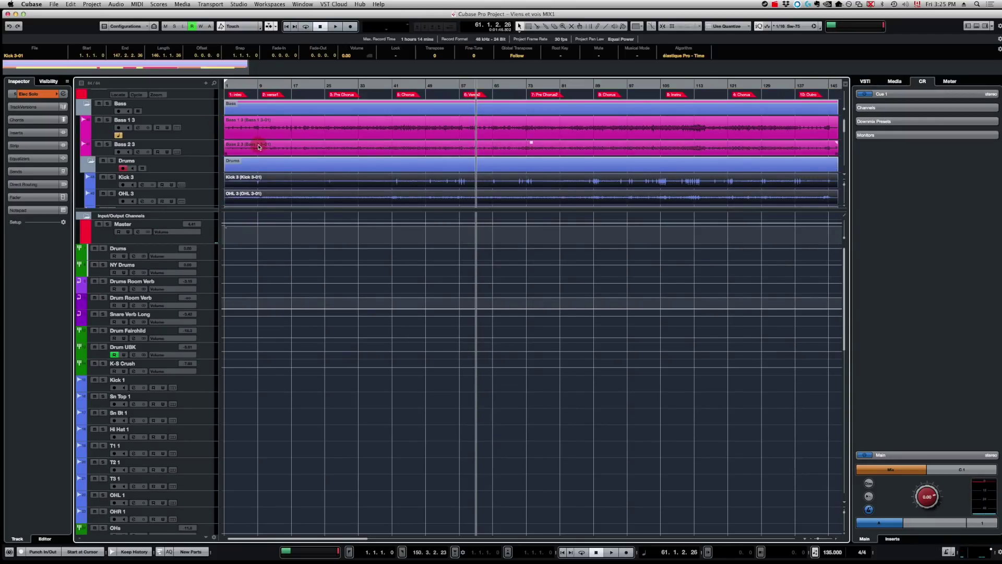
click(191, 172)
scroll(283, 299, down, 7)
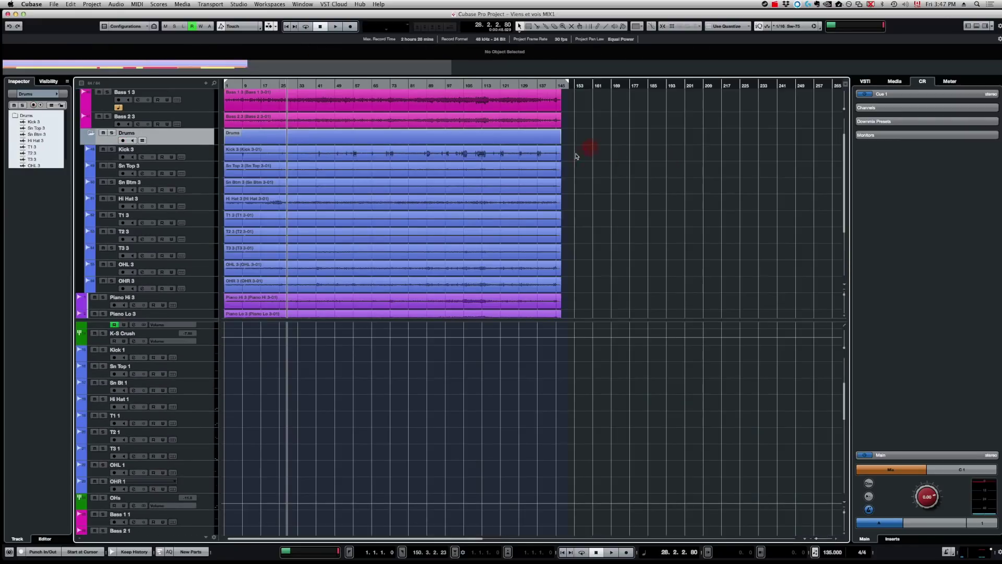
- Move all the drum events down onto the imported template drum tracks
drag(576, 153, 474, 292)
click(256, 154)
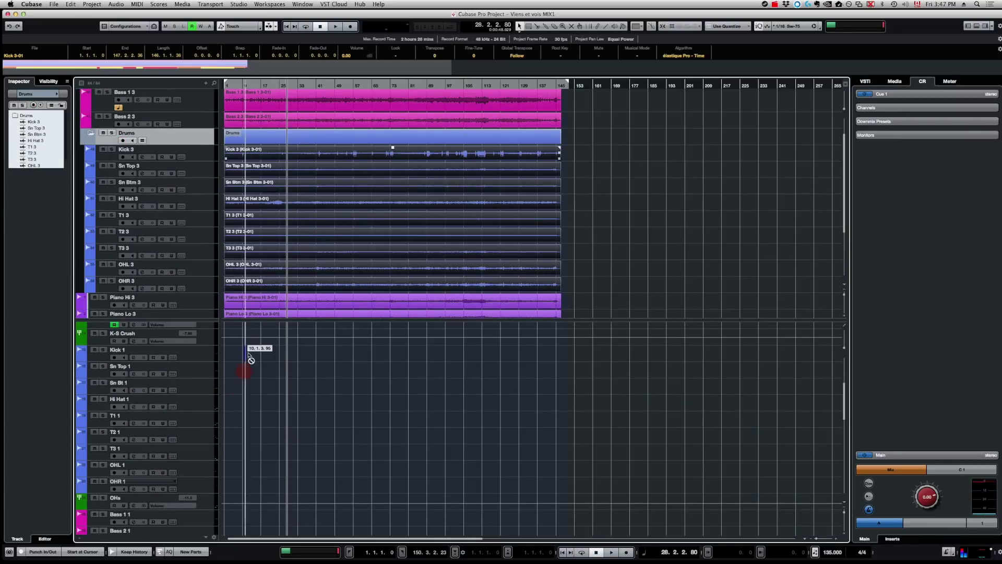
drag(217, 352, 292, 366)
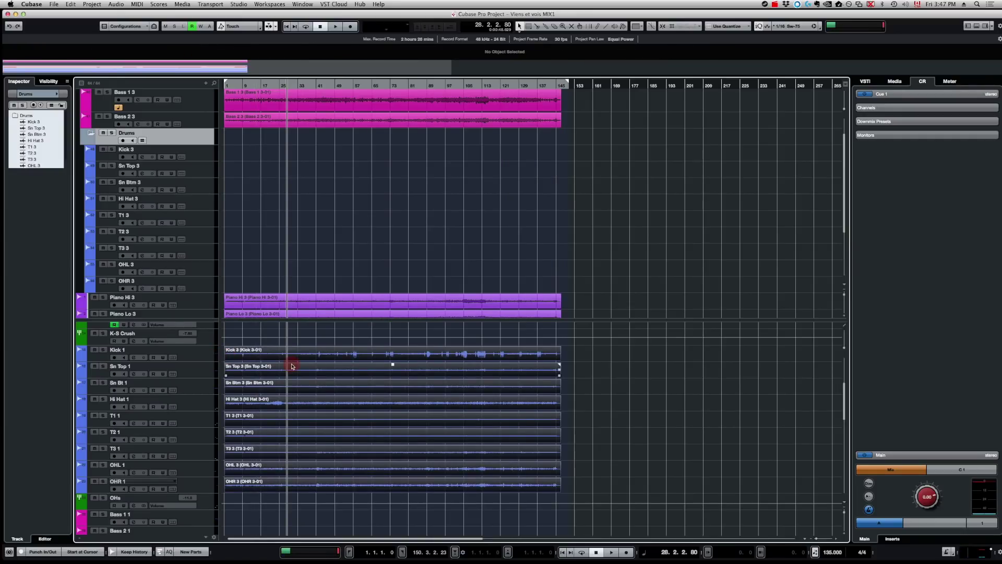
- Move the bass events onto Bass 1 1 and Bass 2 1, then select the Piano Hi 3 and Piano Lo 3 events
drag(504, 150, 444, 96)
scroll(408, 444, down, 4)
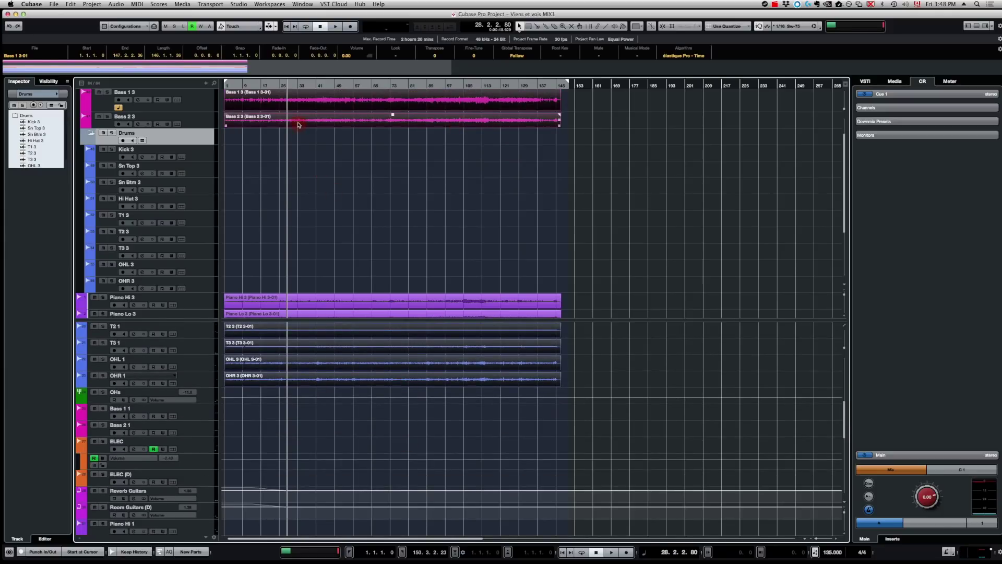
drag(293, 215, 278, 410)
click(312, 249)
scroll(306, 239, down, 3)
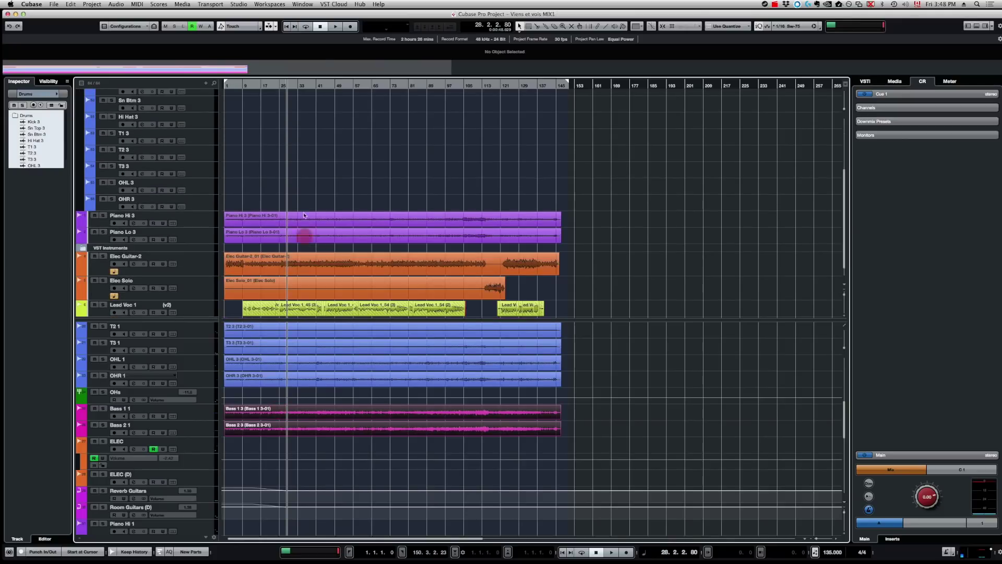
drag(308, 248, 304, 232)
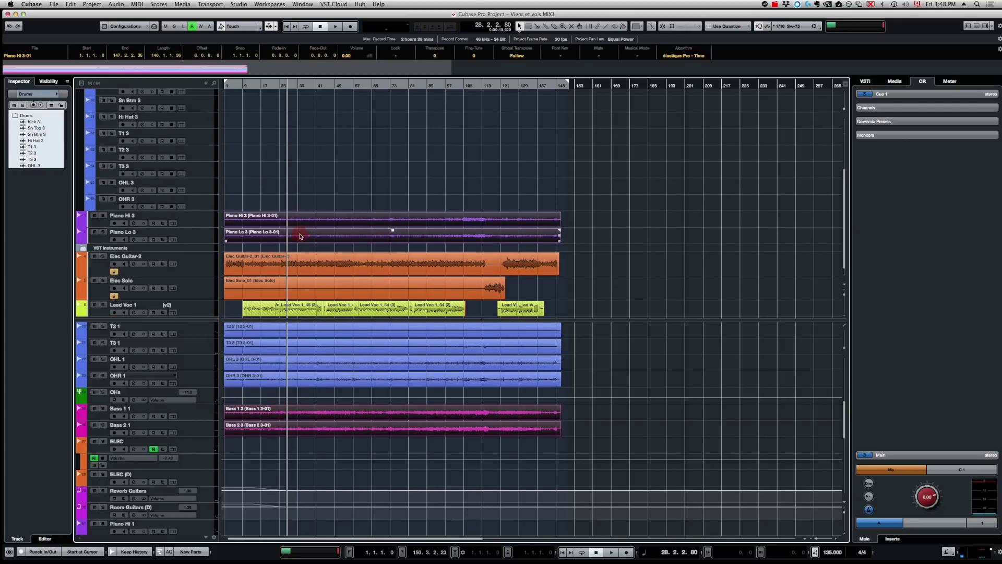
scroll(297, 431, down, 5)
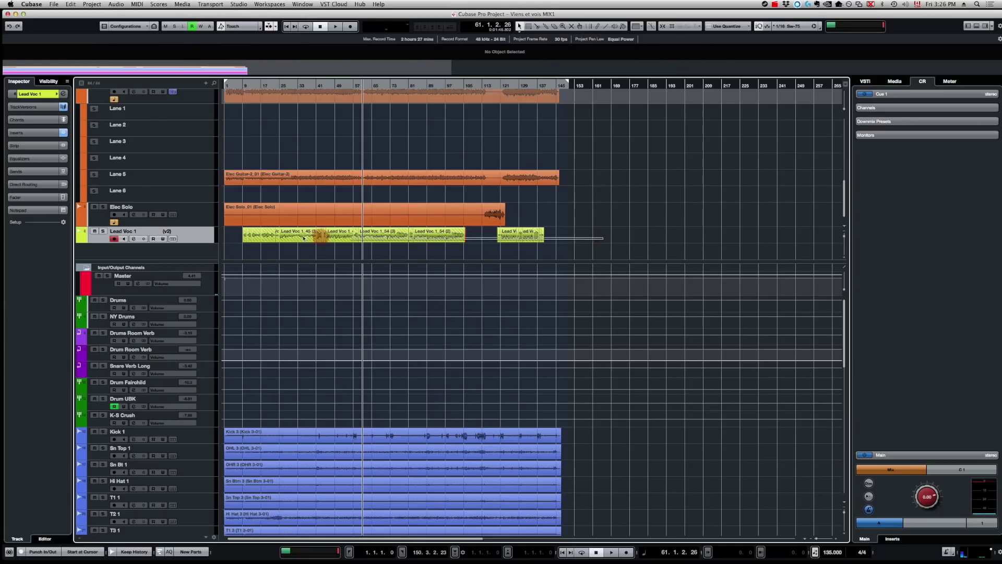
- Move the Lead Voc 1 events onto the Lead Verse template track
drag(222, 237, 222, 238)
scroll(285, 360, down, 15)
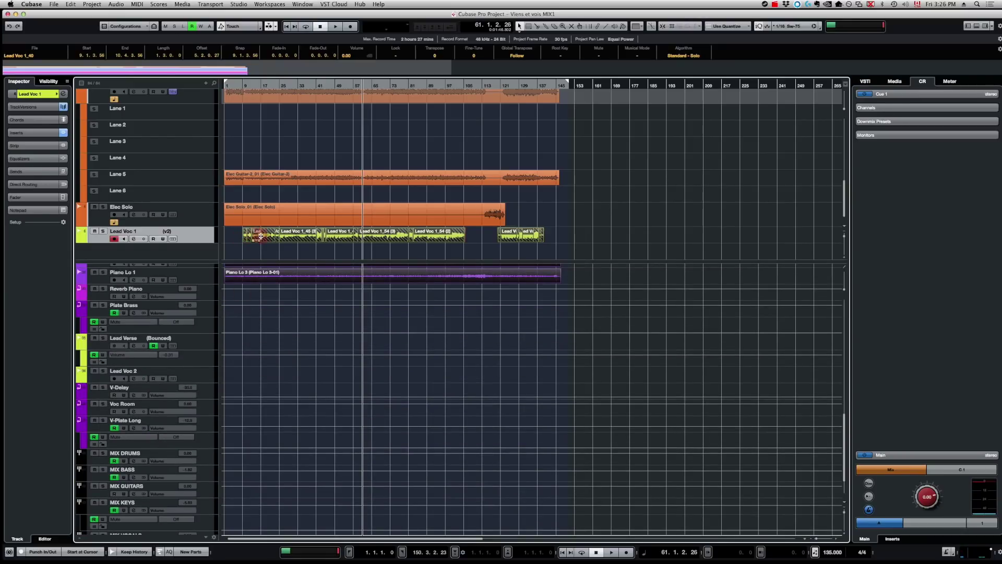
drag(267, 238, 253, 348)
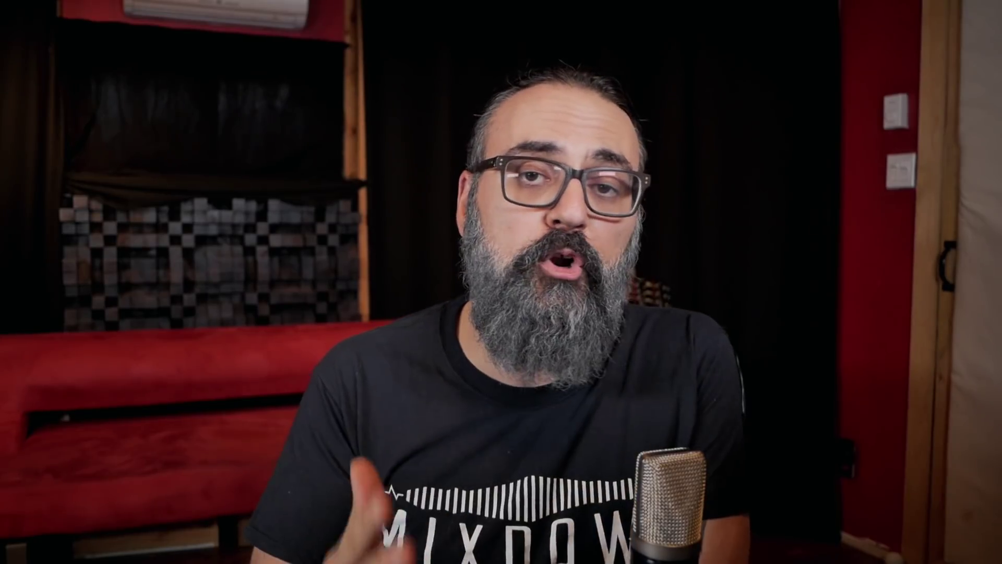